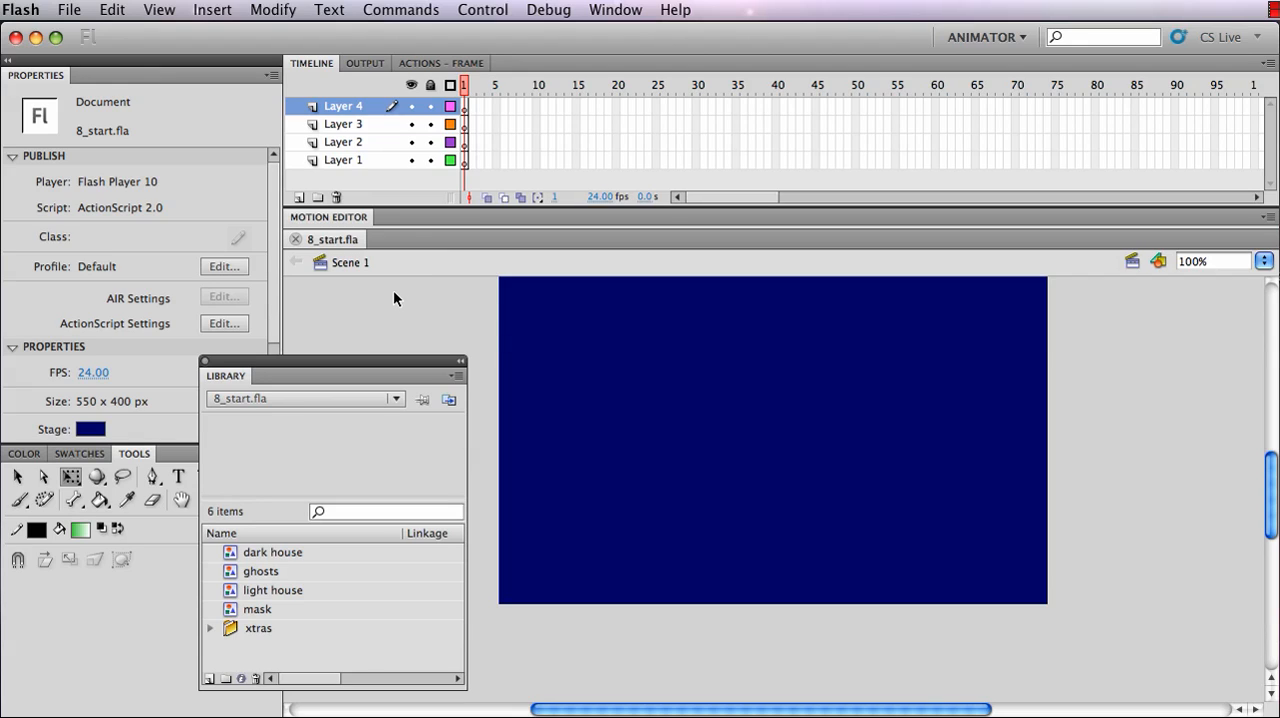
# Preview the dark house, ghosts, light house and mask symbols in the library
pyautogui.click(278, 556)
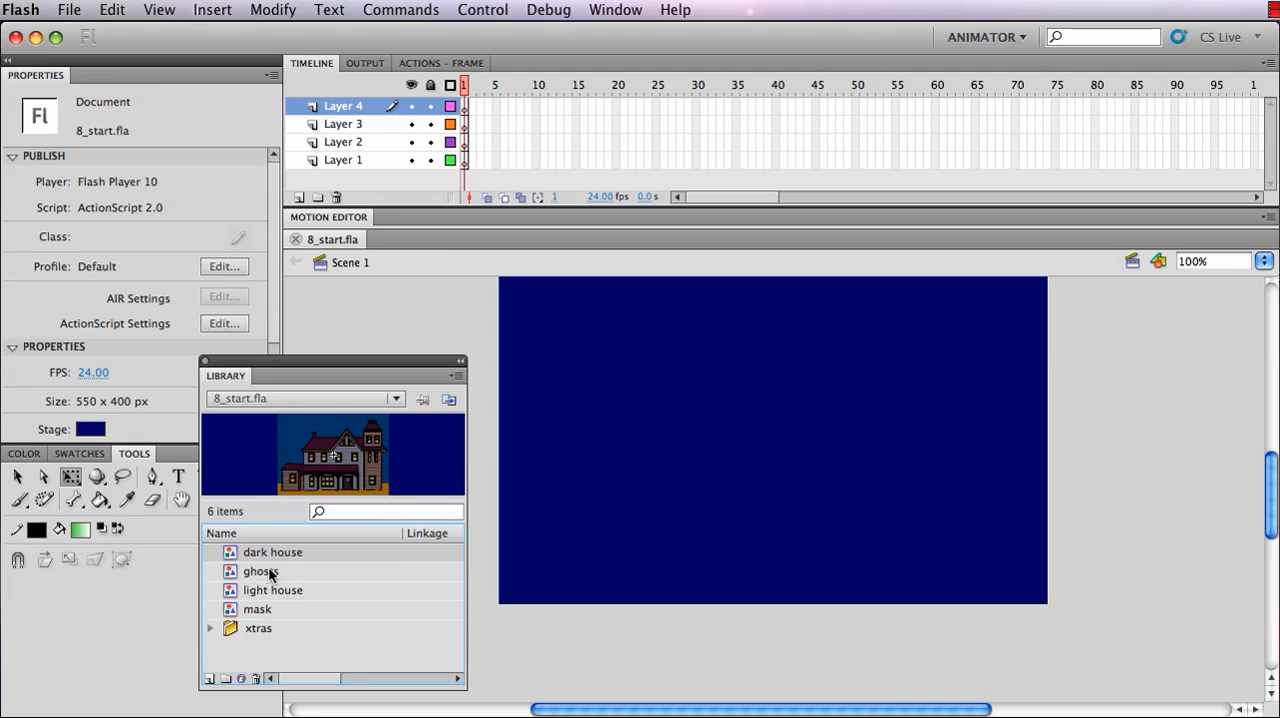
pyautogui.click(266, 576)
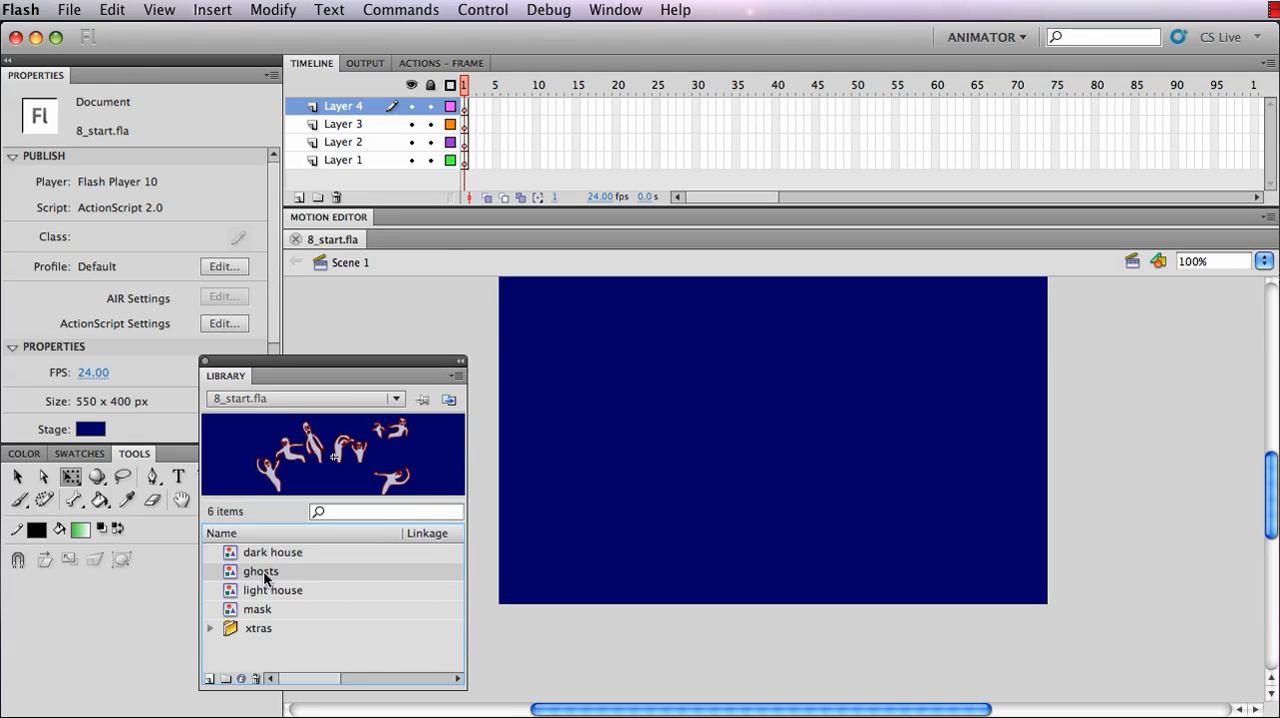
pyautogui.click(276, 592)
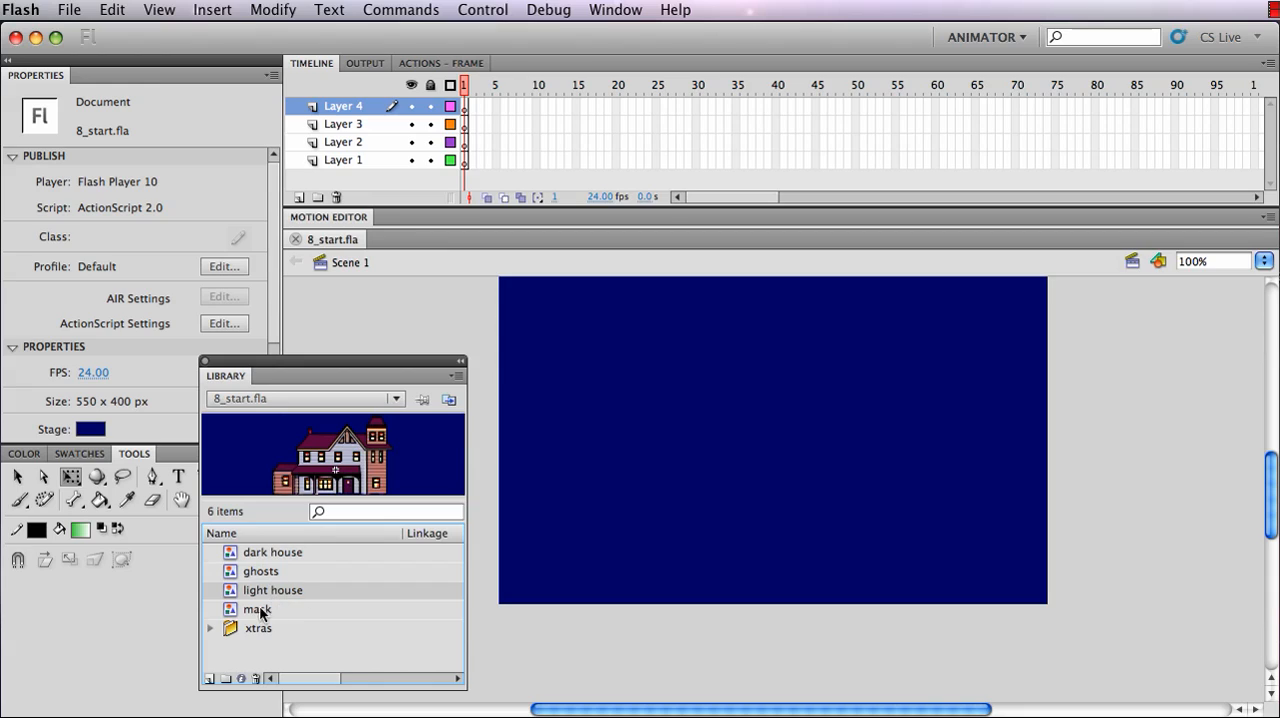
pyautogui.click(258, 611)
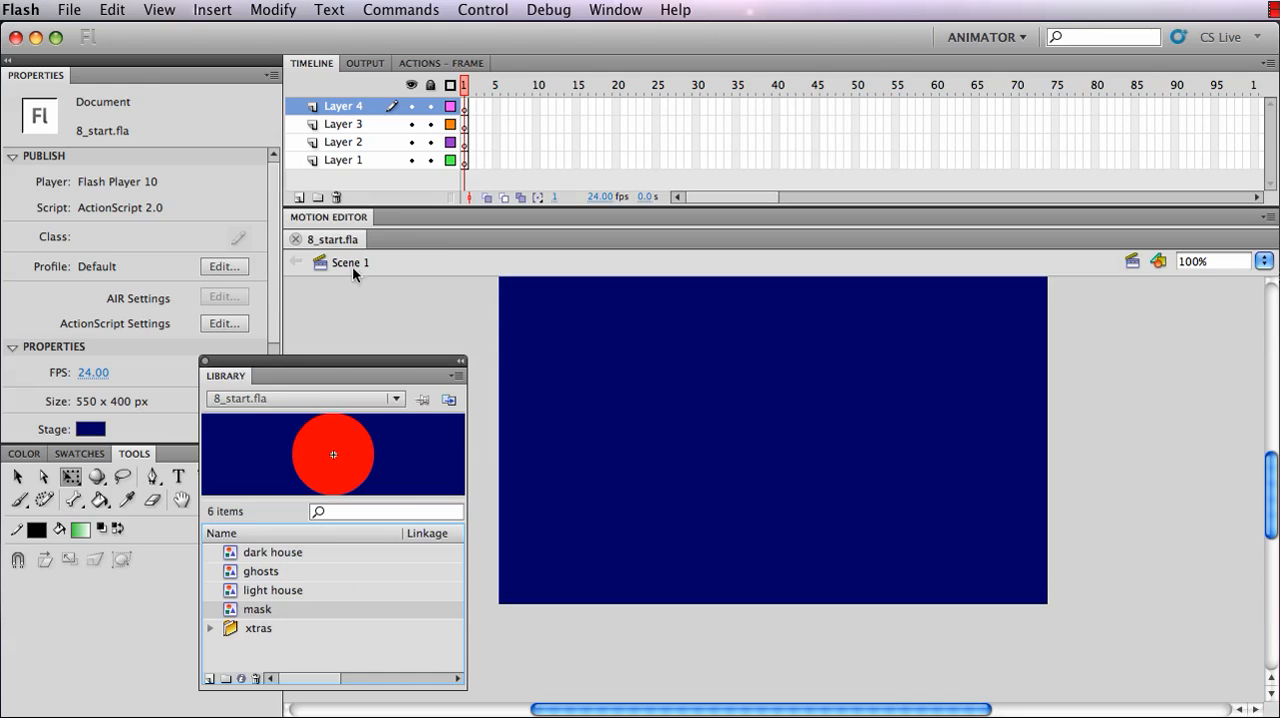
# Rename Layer 4 as Mask and Layer 3 as Ghosts
pyautogui.doubleClick(345, 107)
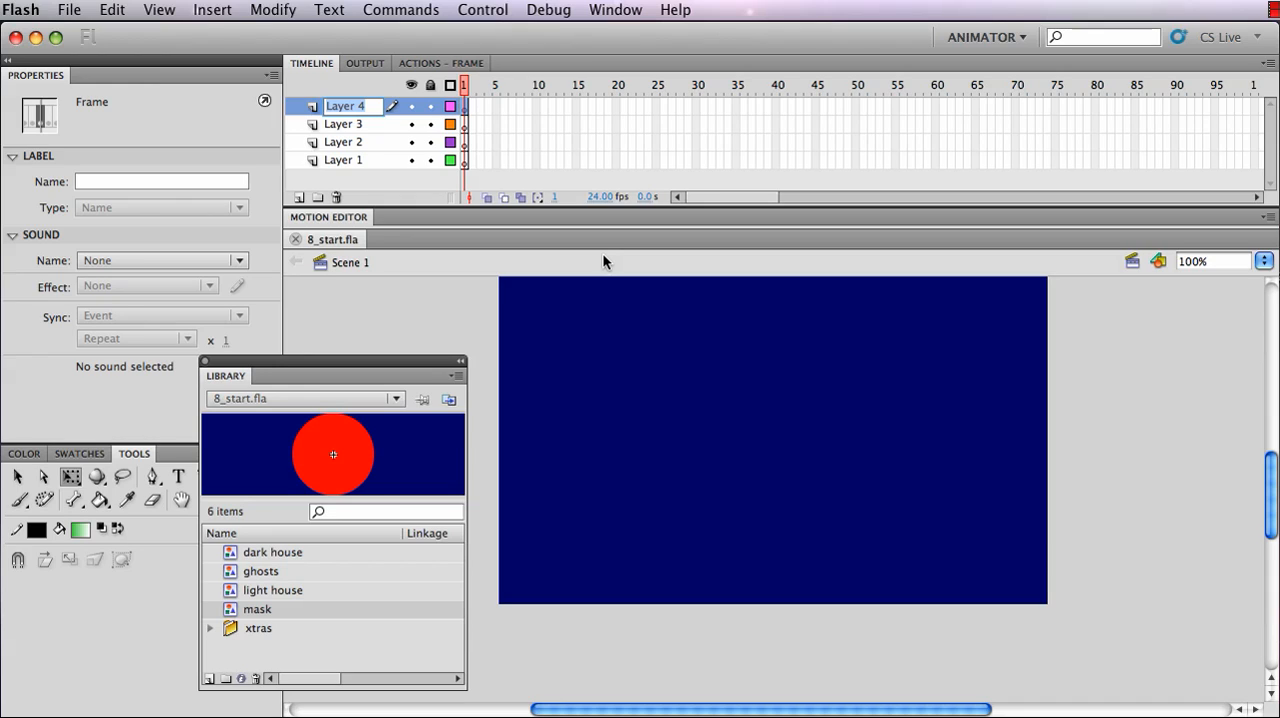
pyautogui.write('Mask')
pyautogui.click(334, 125)
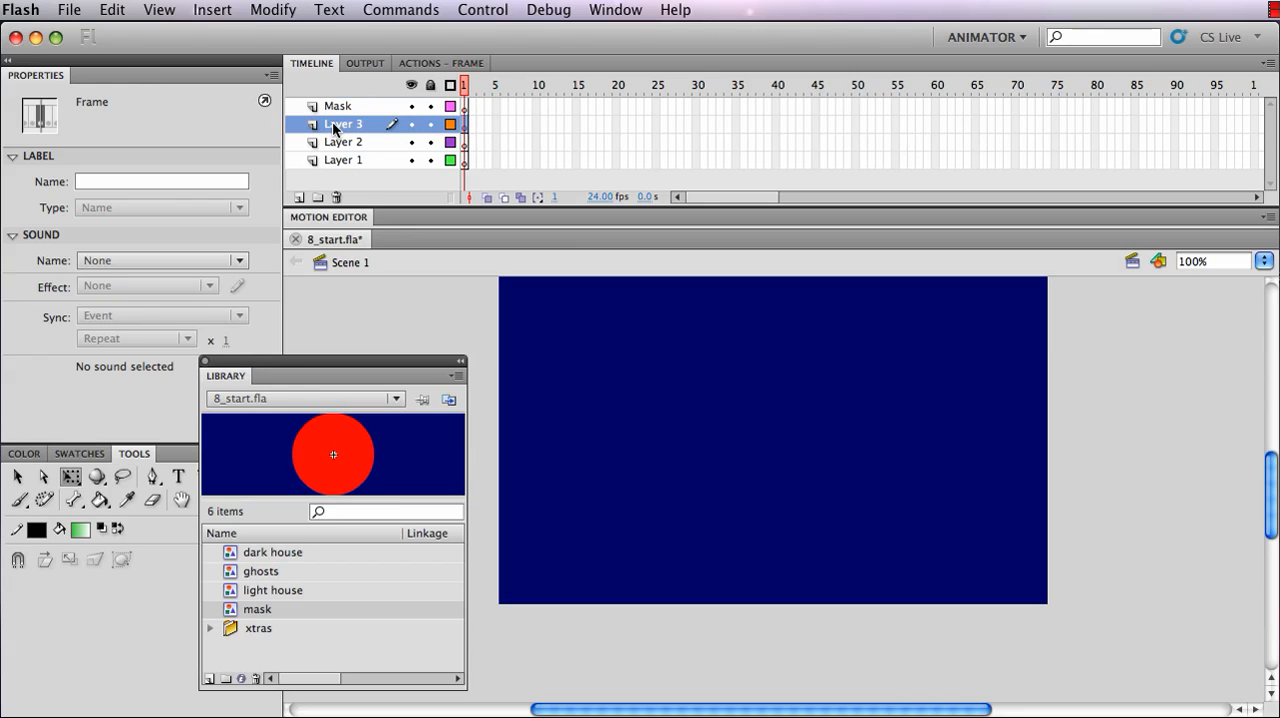
pyautogui.doubleClick(334, 125)
pyautogui.write('G')
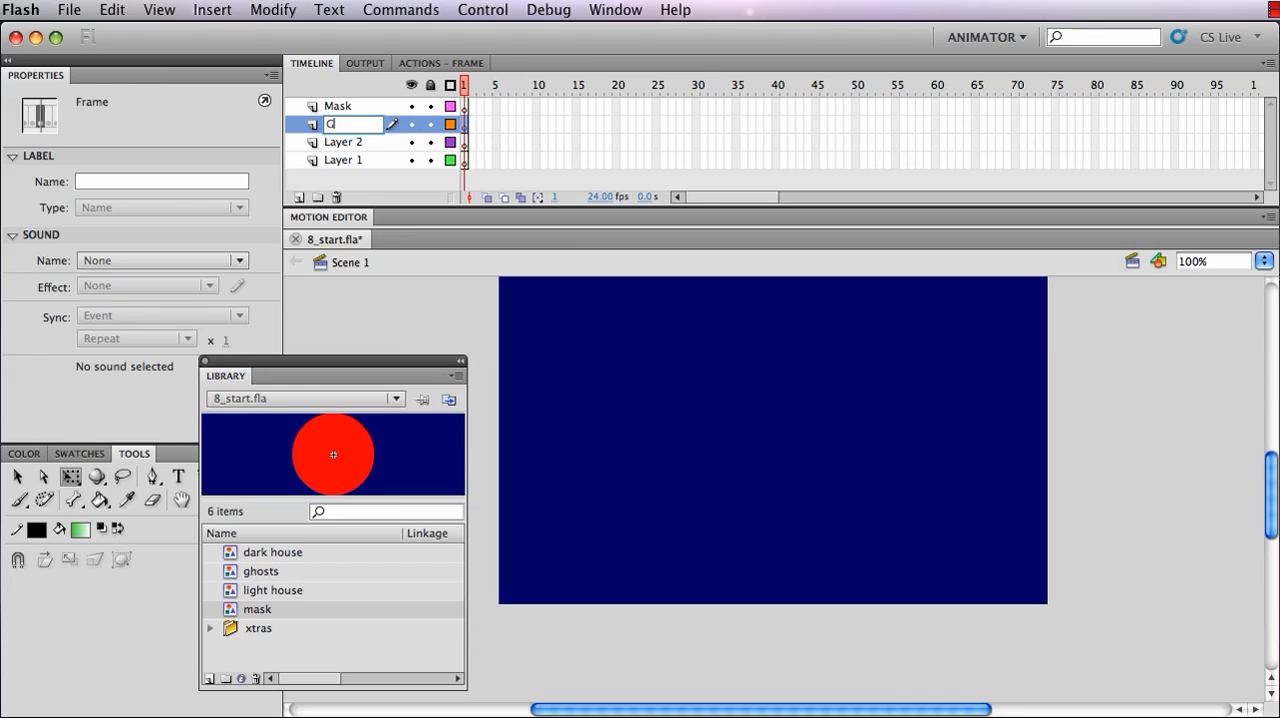
pyautogui.write('hosts')
# Rename Layer 2 as Light House and Layer 1 as Dark House
pyautogui.click(342, 148)
pyautogui.doubleClick(342, 146)
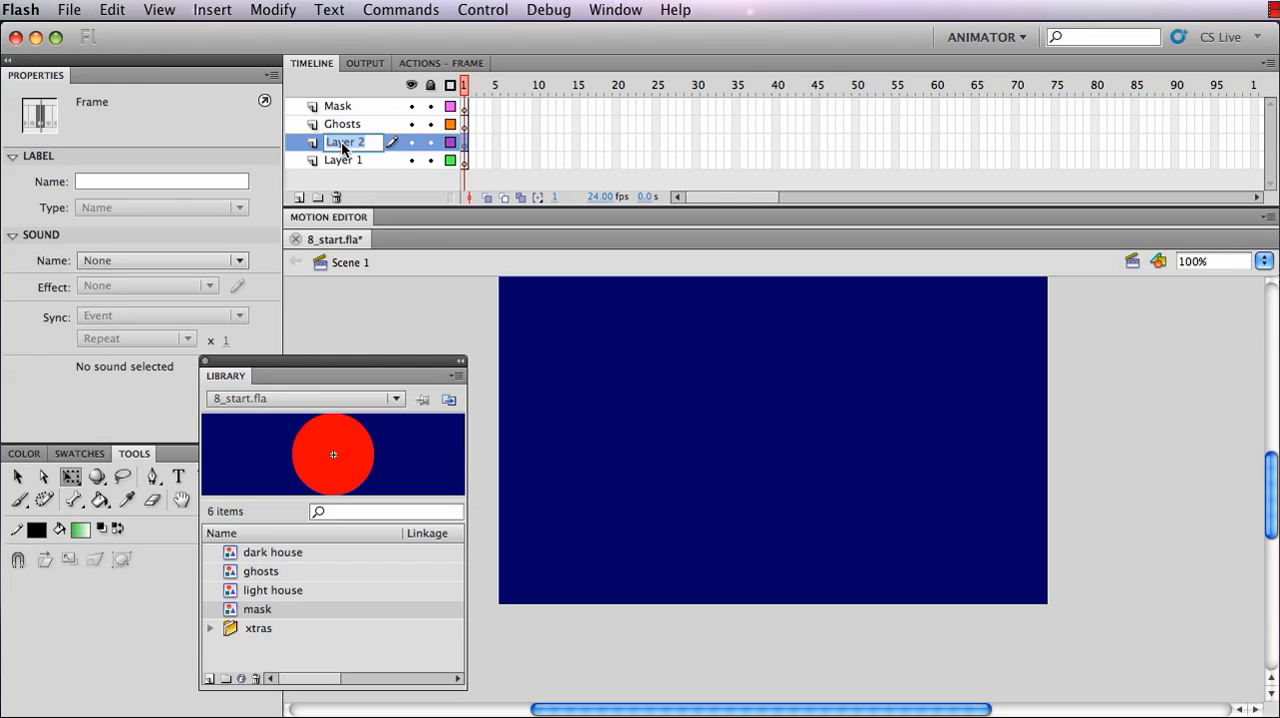
pyautogui.write('Light House')
pyautogui.click(335, 162)
pyautogui.doubleClick(335, 161)
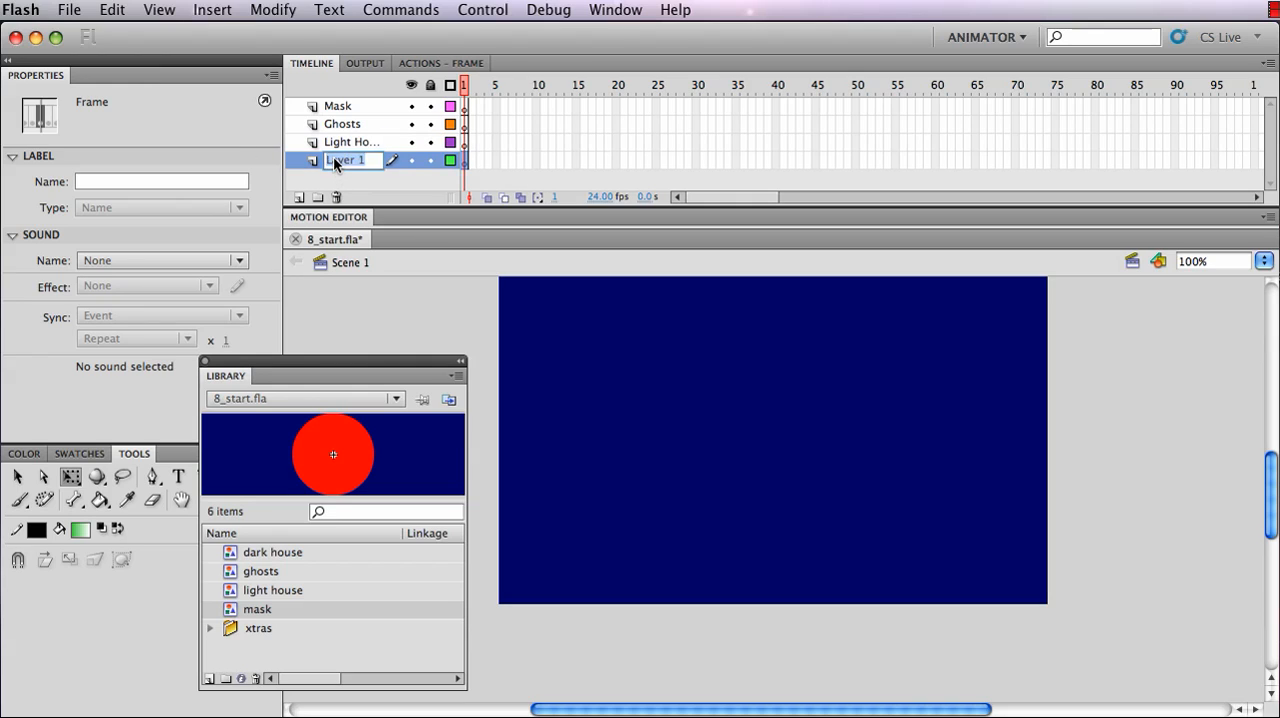
pyautogui.write('Dark House')
pyautogui.click(295, 158)
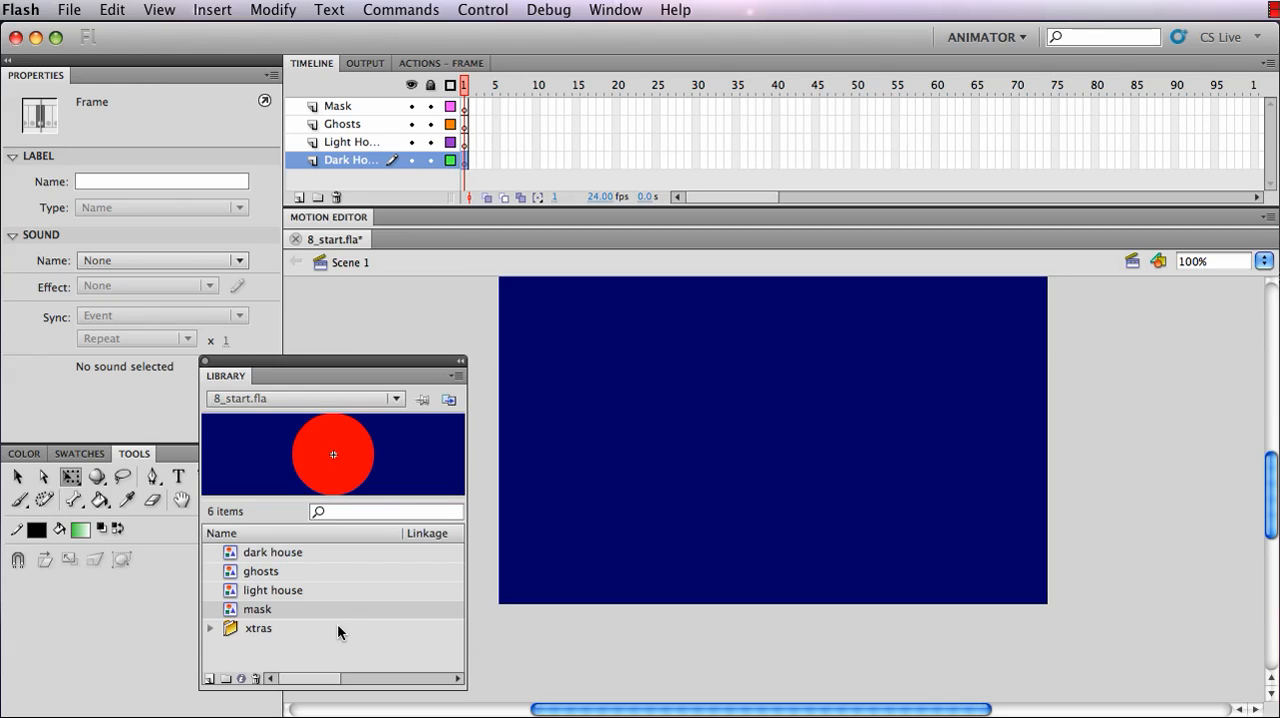
# Place the dark house symbol on the Dark House layer and resize it to about 554 × 362 px to cover the stage
pyautogui.click(233, 610)
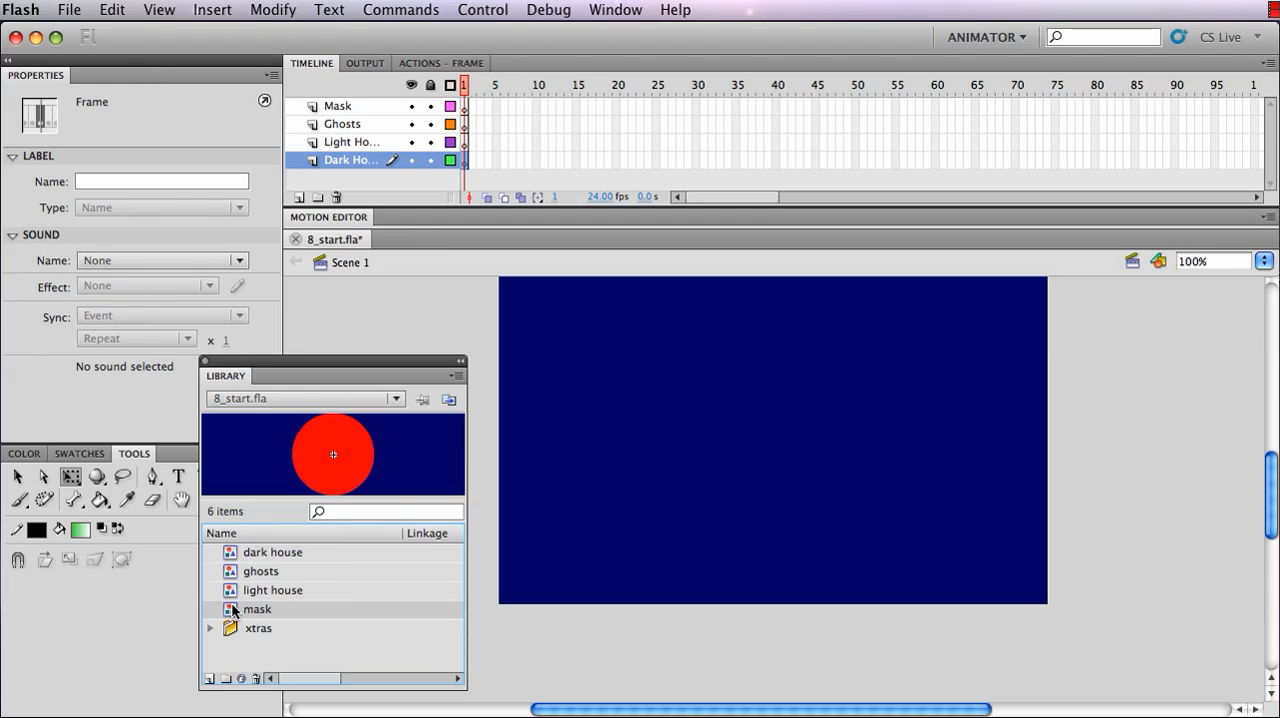
pyautogui.click(295, 554)
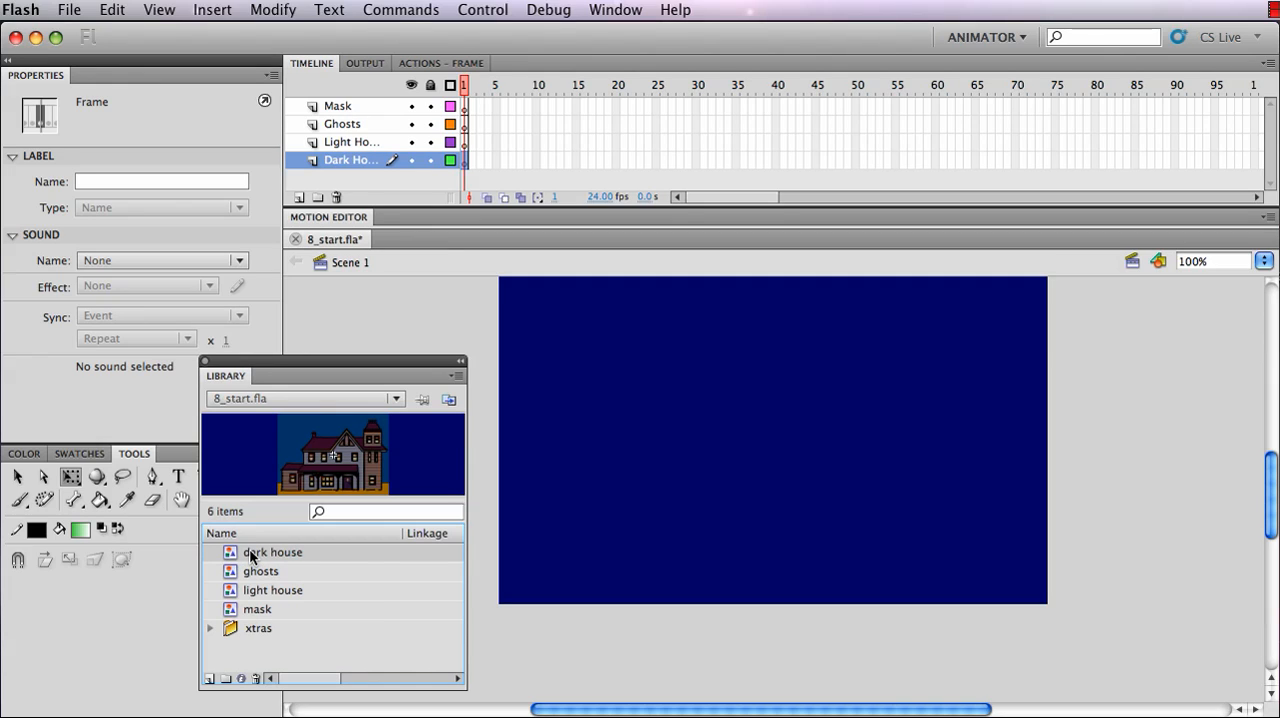
pyautogui.moveTo(252, 557); pyautogui.dragTo(771, 443)
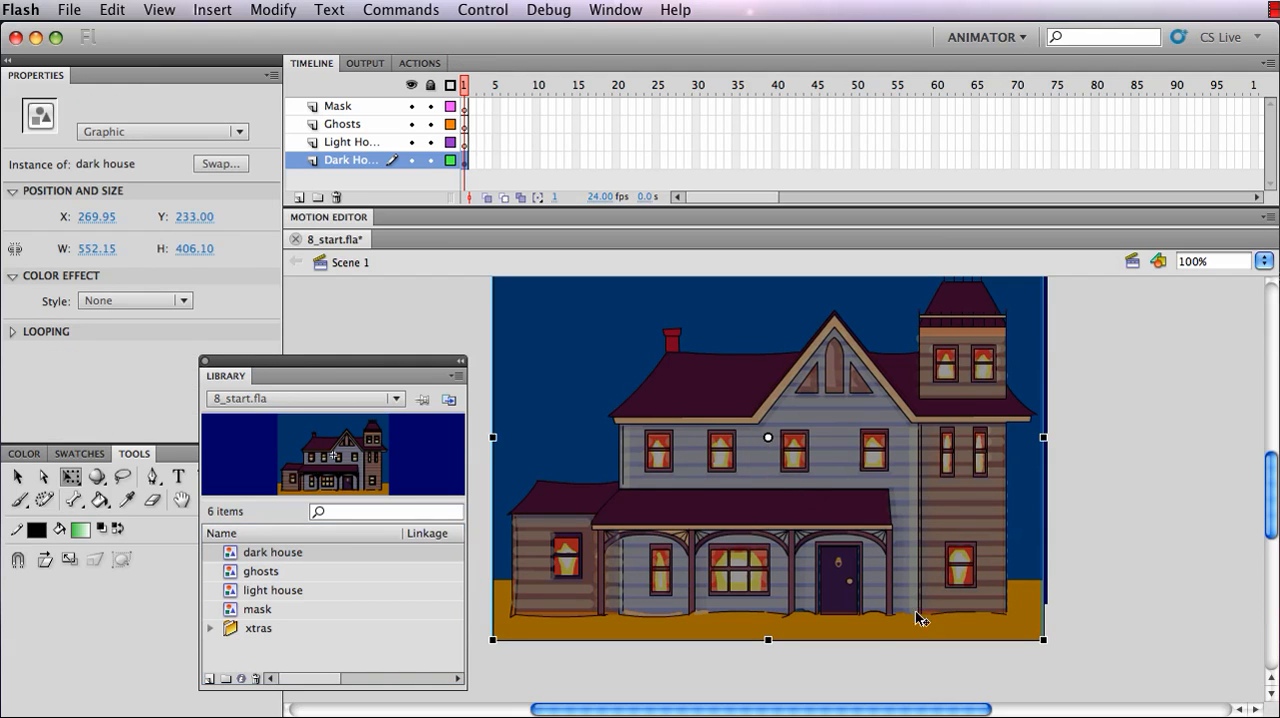
pyautogui.moveTo(767, 638)
pyautogui.mouseDown()
pyautogui.moveTo(766, 706)
pyautogui.moveTo(768, 617)
pyautogui.mouseUp()
pyautogui.moveTo(803, 486)
pyautogui.mouseDown()
pyautogui.moveTo(823, 475)
pyautogui.moveTo(806, 471)
pyautogui.mouseUp()
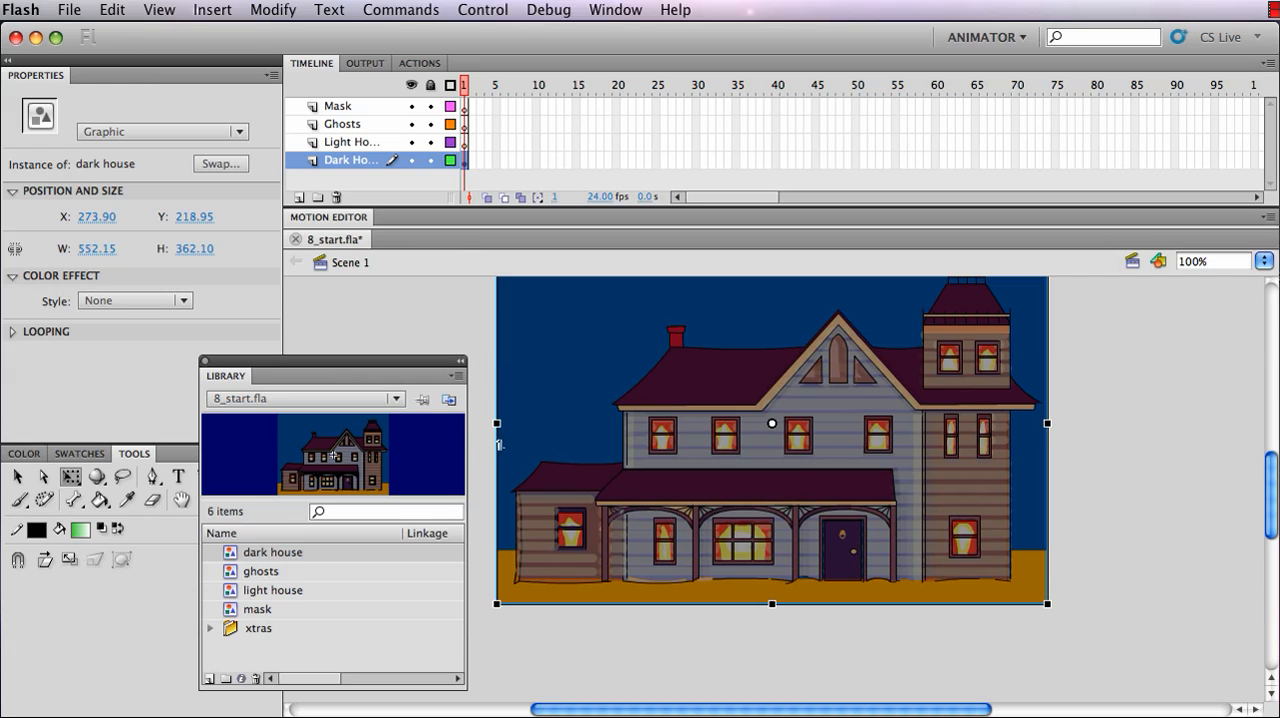
pyautogui.moveTo(497, 424); pyautogui.dragTo(494, 424)
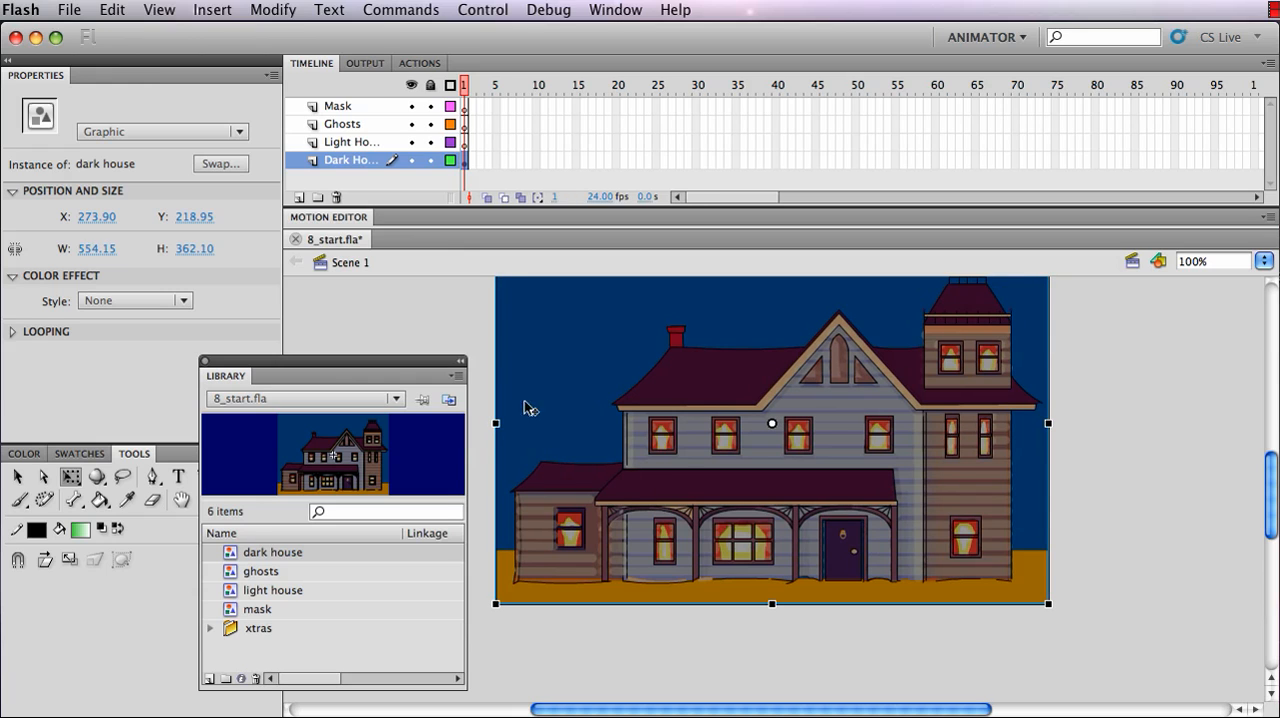
# Place the light house symbol on the Light House layer, scale it to about 532 × 313 px and align it over the dark house
pyautogui.click(367, 142)
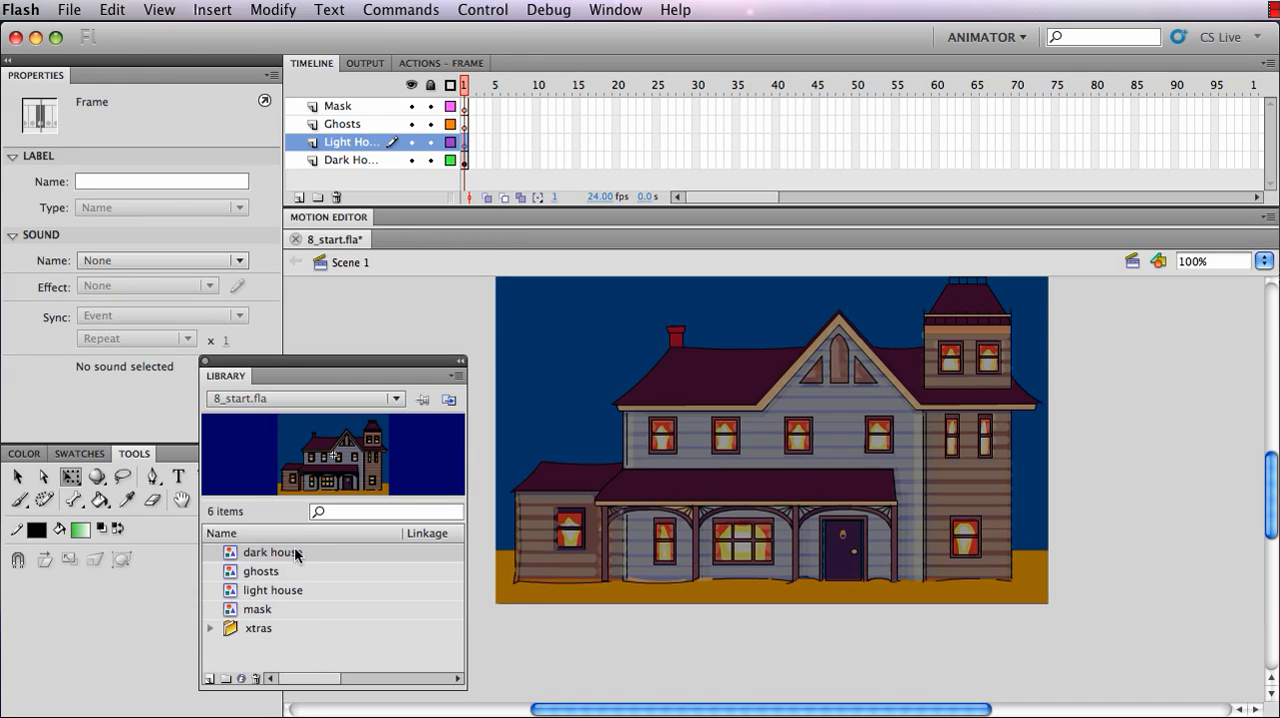
pyautogui.click(230, 596)
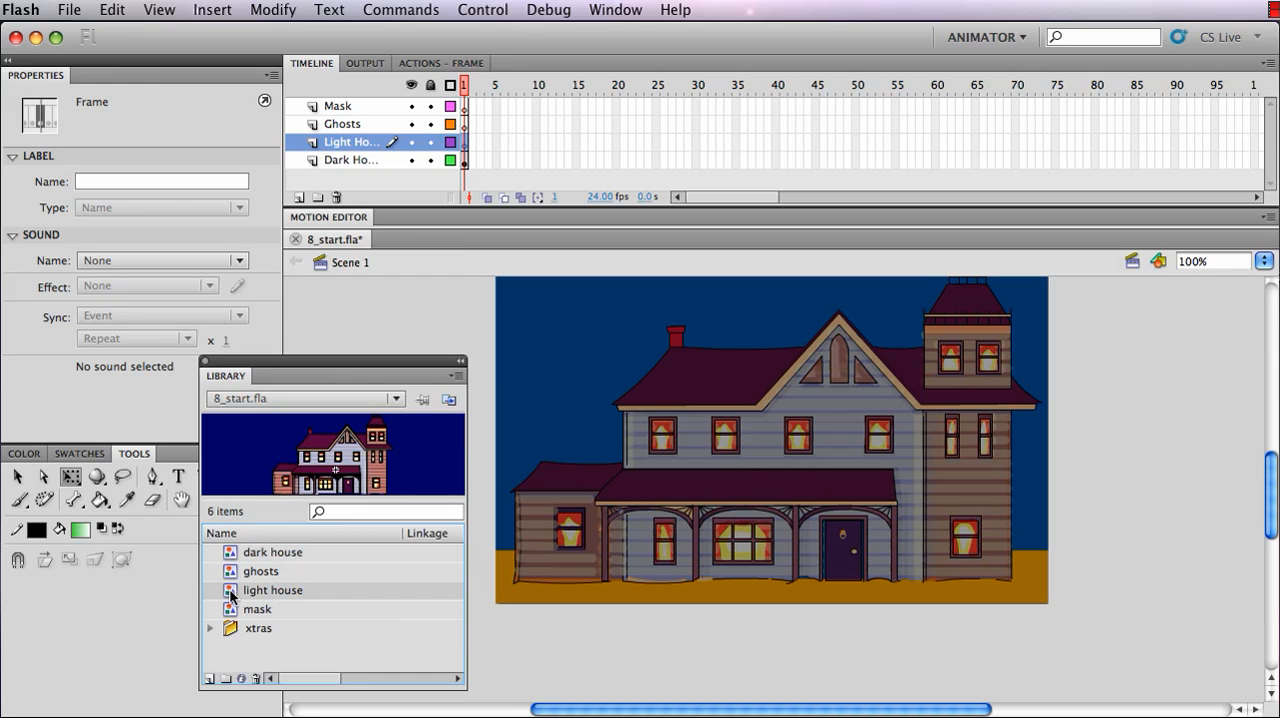
pyautogui.moveTo(230, 596); pyautogui.dragTo(817, 452)
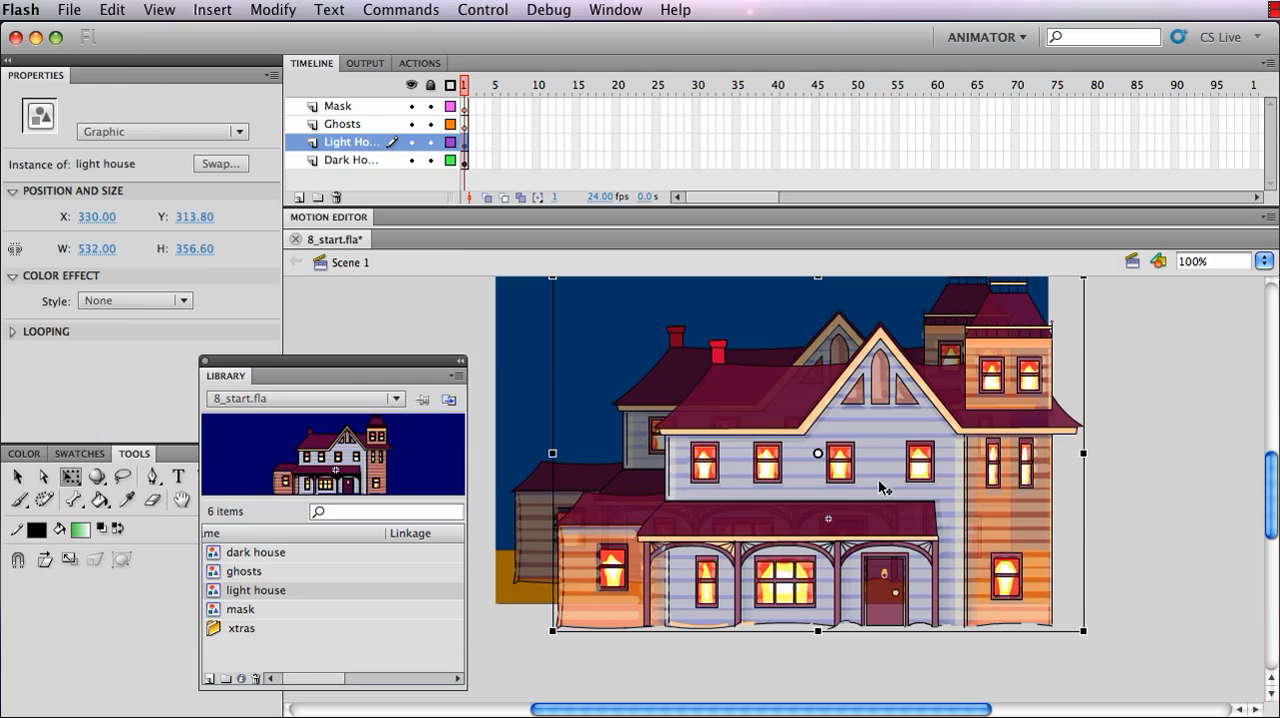
pyautogui.moveTo(817, 632); pyautogui.dragTo(807, 473)
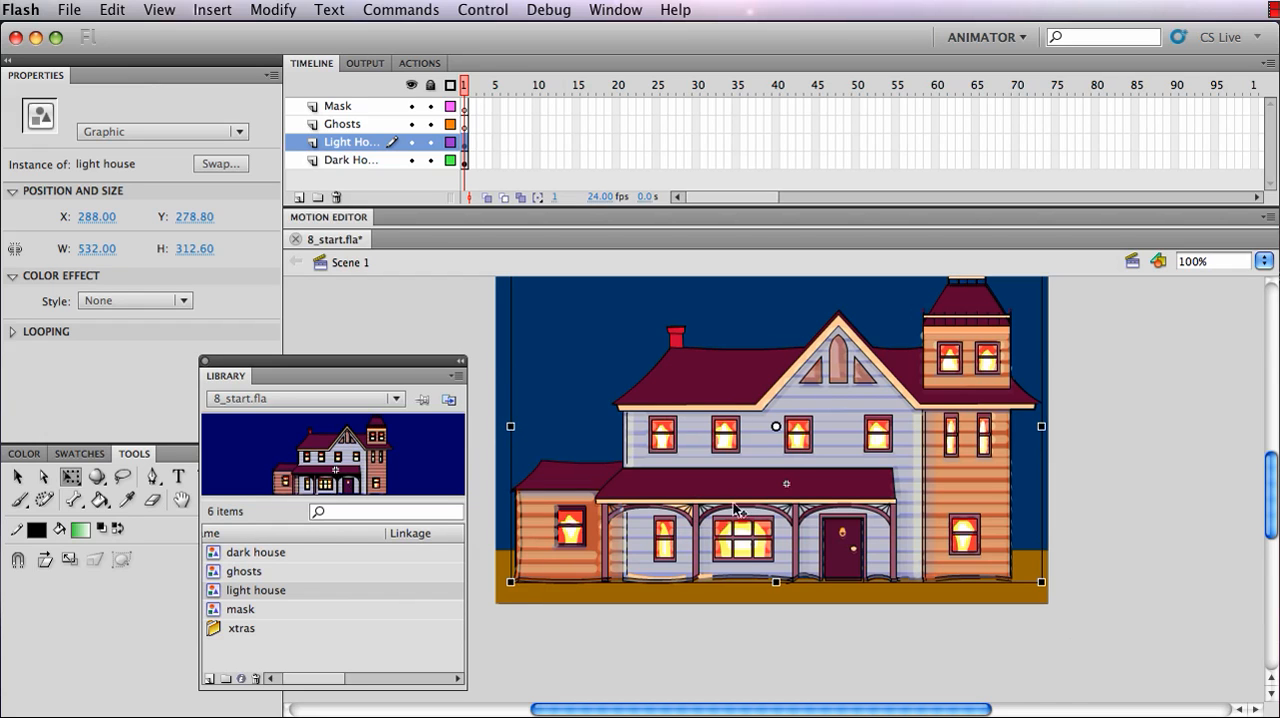
pyautogui.moveTo(1041, 426)
pyautogui.mouseDown()
pyautogui.moveTo(1018, 427)
pyautogui.moveTo(1042, 427)
pyautogui.mouseUp()
# Place the ghosts symbol on the Ghosts layer, scale it to about 567 × 273 px and align the ghosts with the house's windows
pyautogui.click(337, 126)
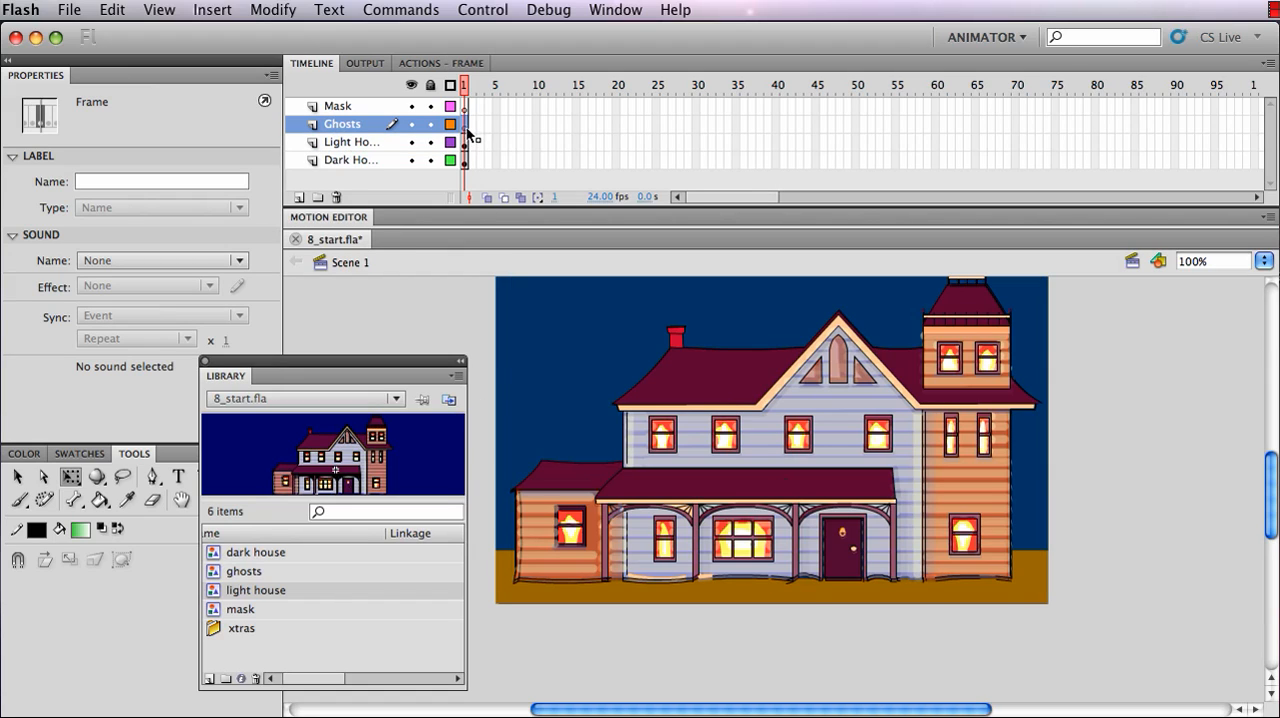
pyautogui.click(244, 574)
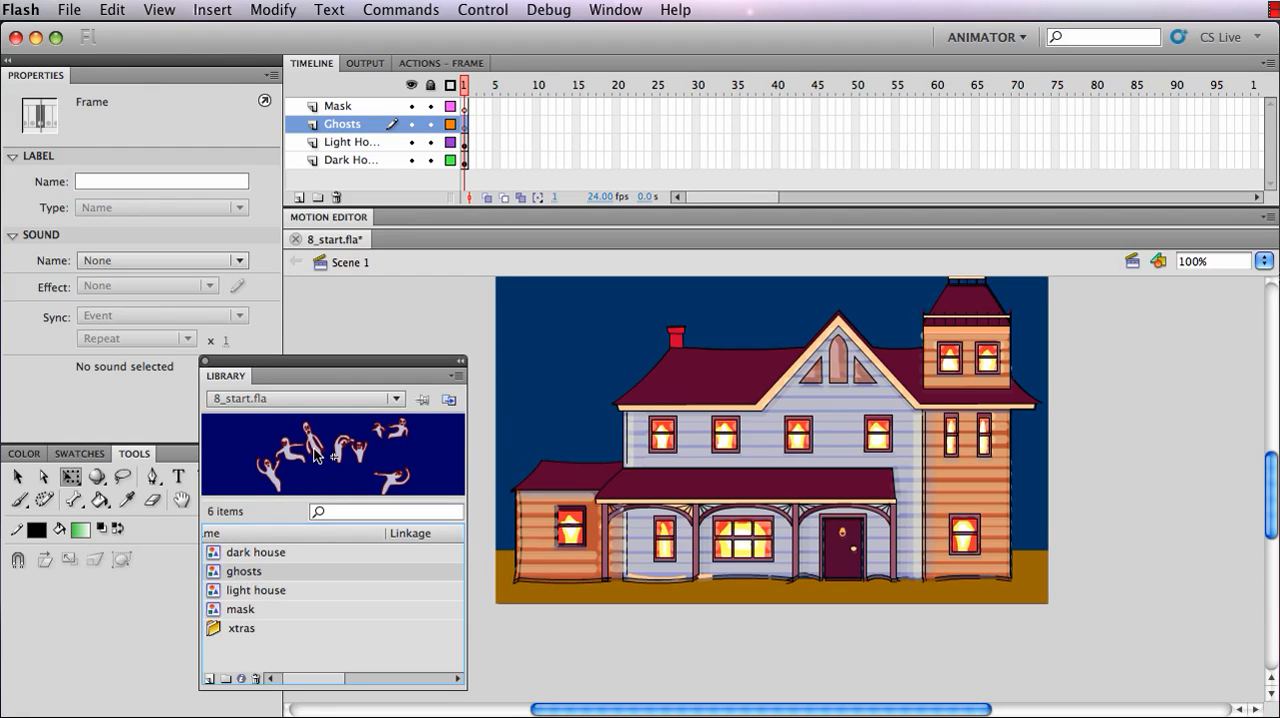
pyautogui.moveTo(315, 452); pyautogui.dragTo(820, 420)
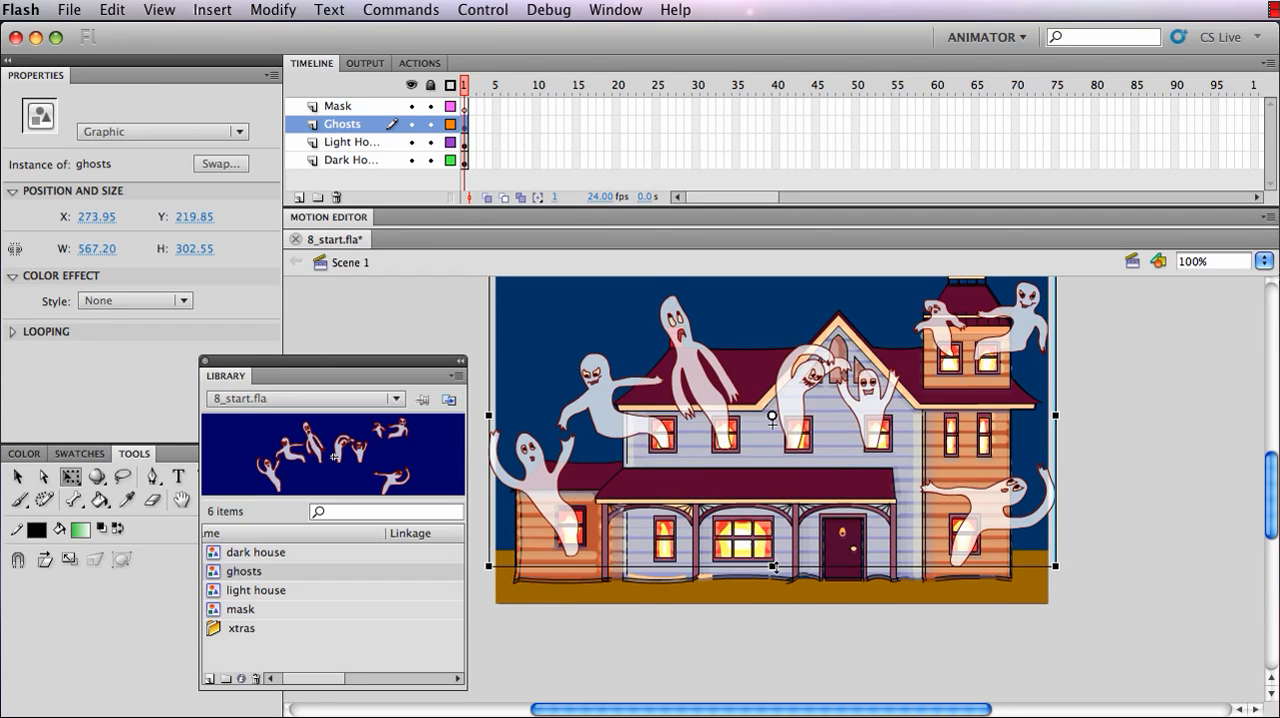
pyautogui.moveTo(772, 566); pyautogui.dragTo(772, 551)
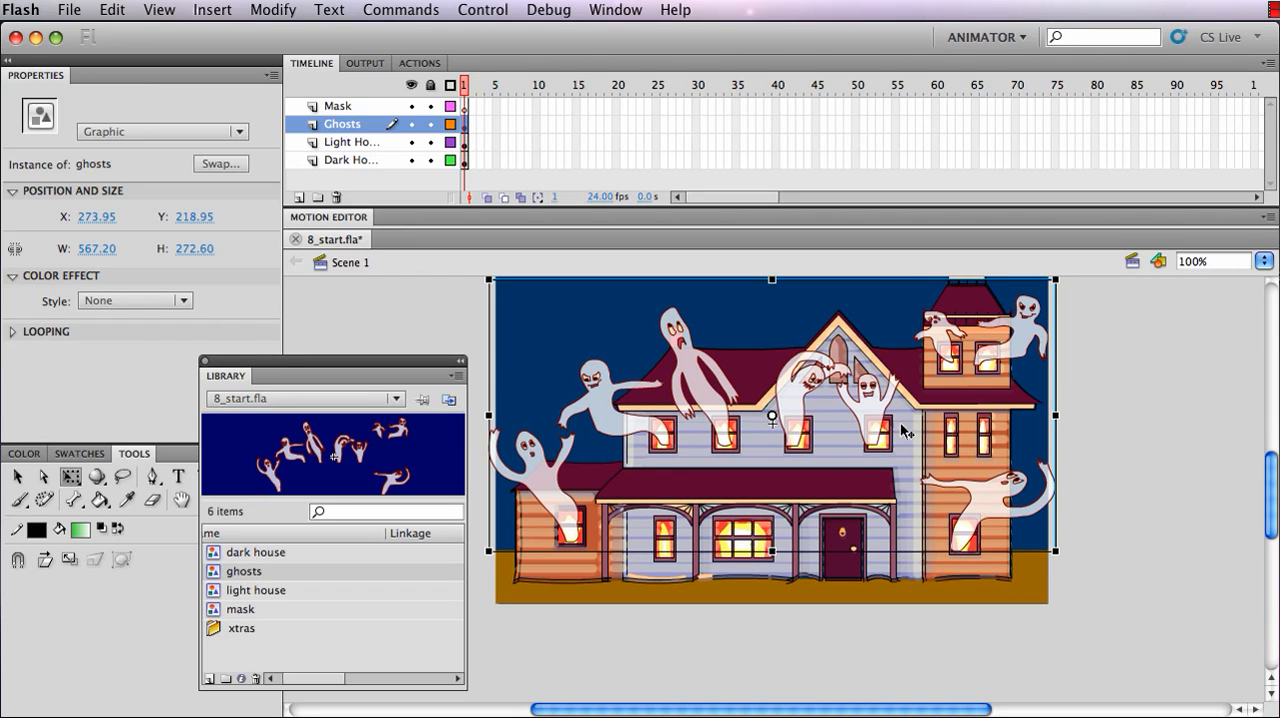
pyautogui.moveTo(878, 429); pyautogui.dragTo(877, 431)
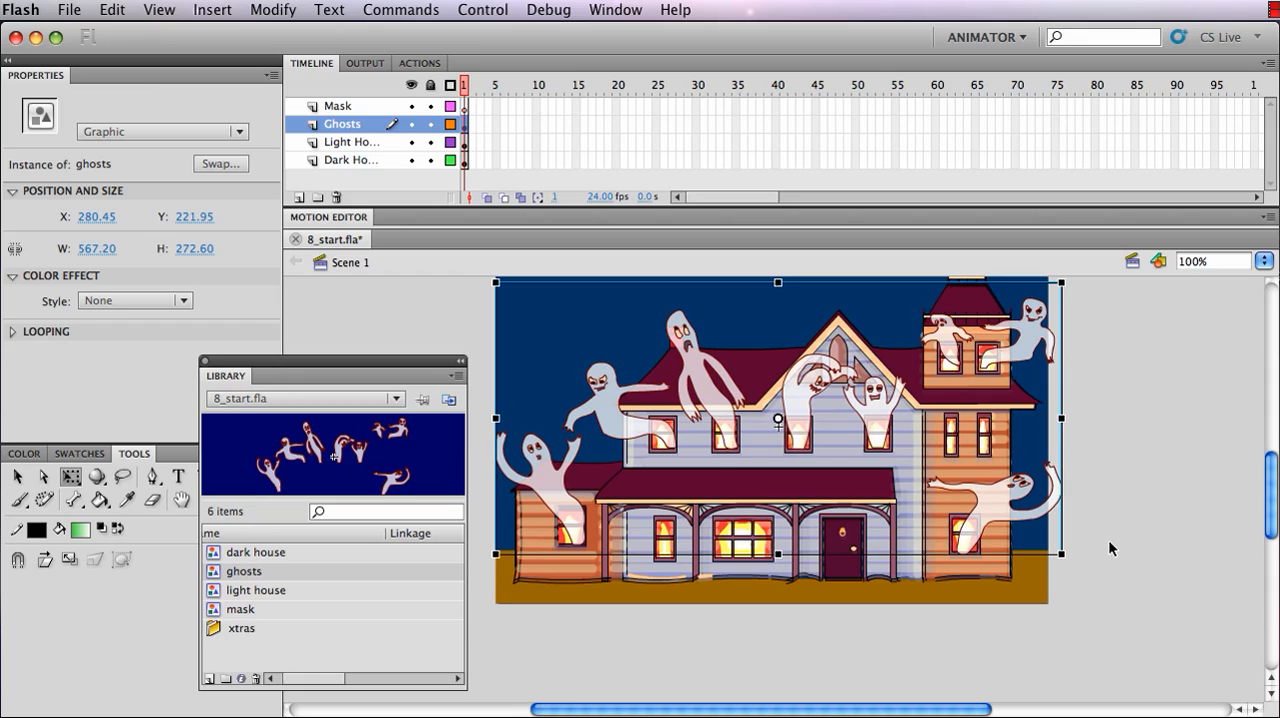
# Place the mask circle on the Mask layer, scale it to about 106 px across and position it in the stage's upper-left corner
pyautogui.click(466, 105)
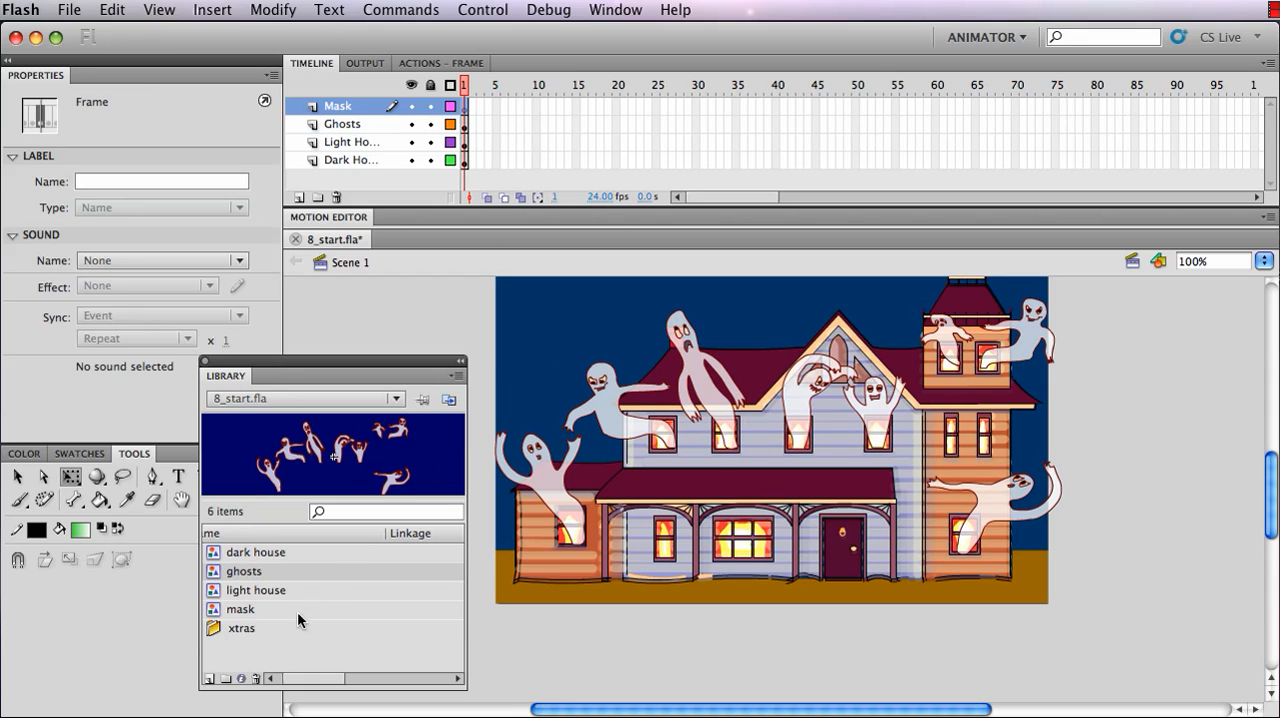
pyautogui.click(242, 609)
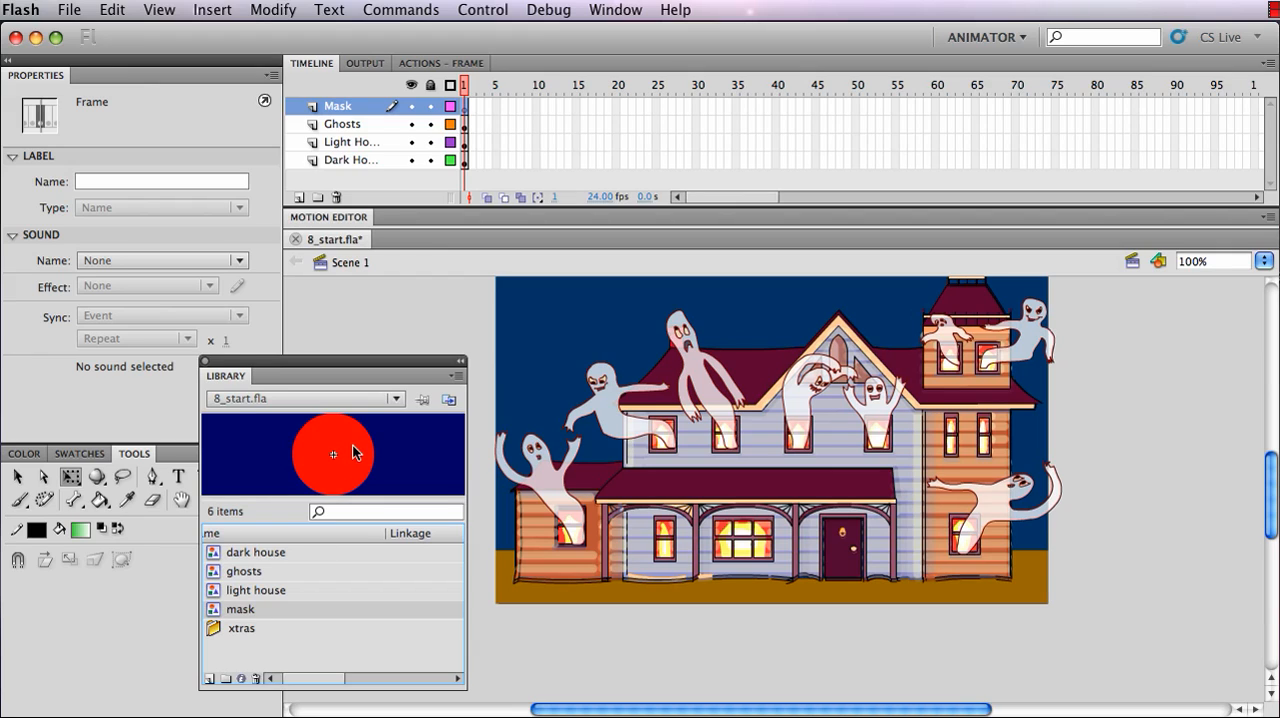
pyautogui.moveTo(355, 453); pyautogui.dragTo(549, 352)
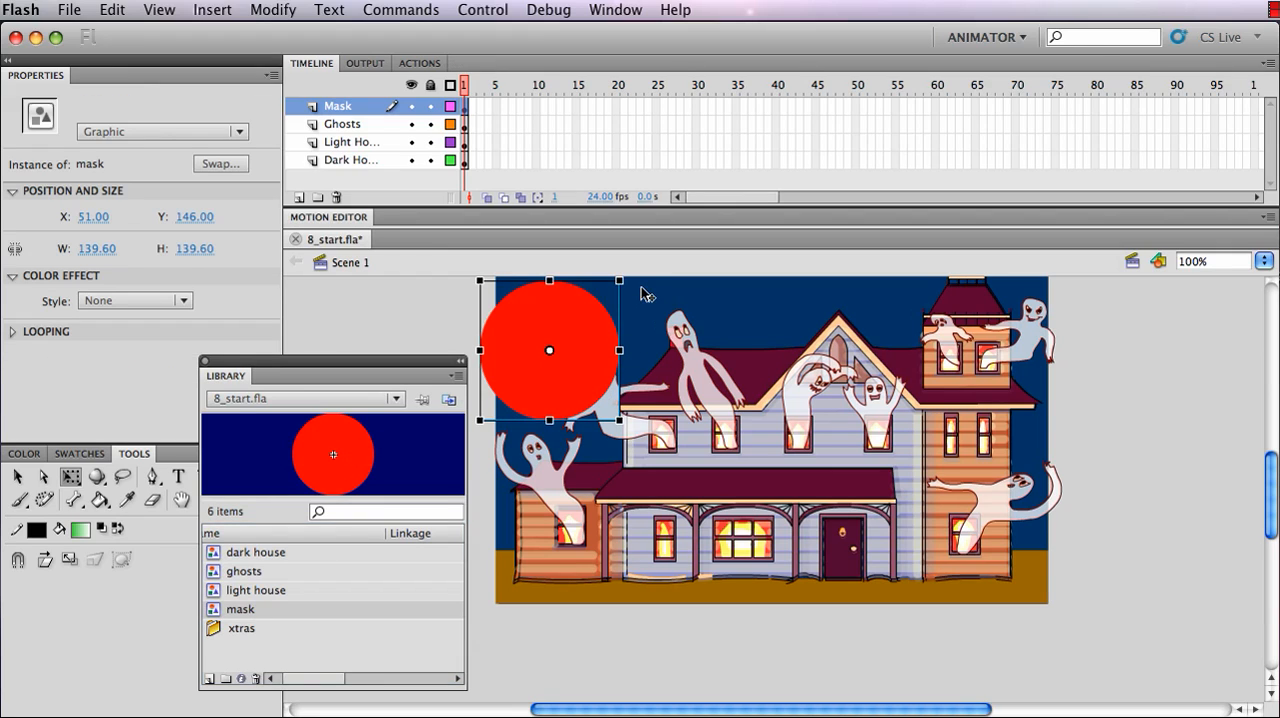
pyautogui.moveTo(621, 282); pyautogui.dragTo(602, 297)
pyautogui.moveTo(577, 346); pyautogui.dragTo(579, 331)
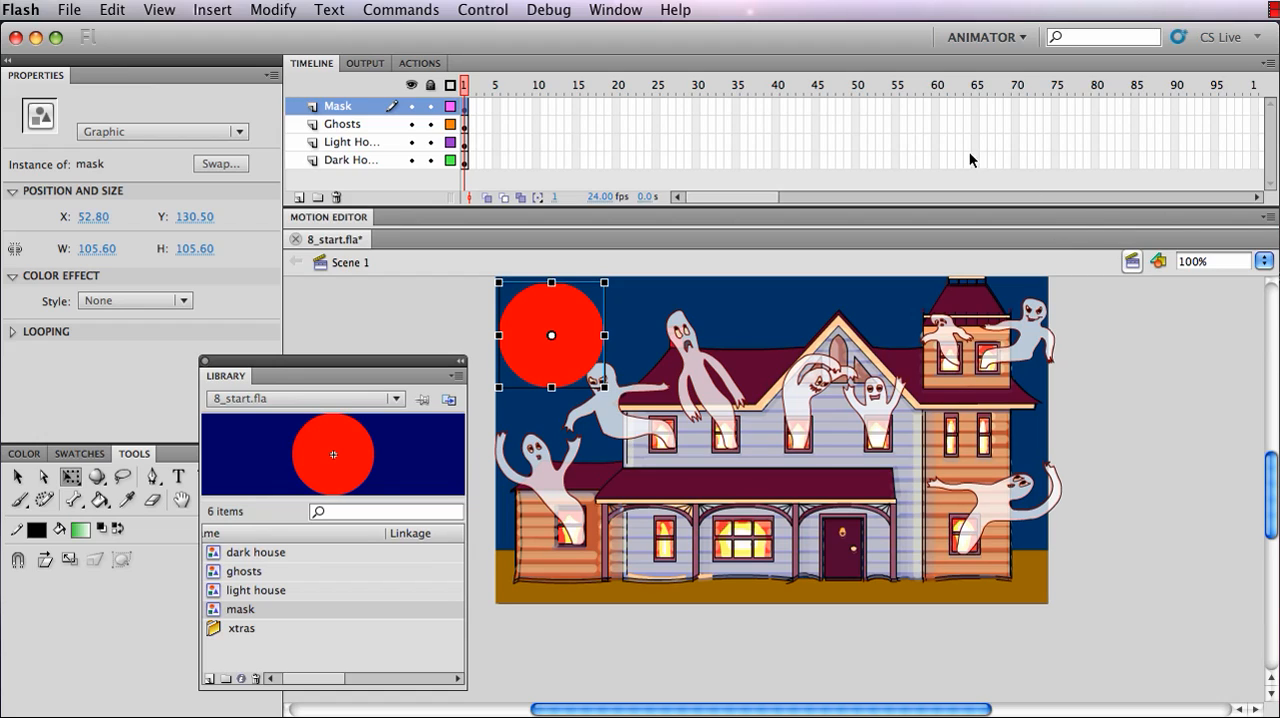
# Extend the Mask layer by inserting a frame at frame 60
pyautogui.click(936, 106)
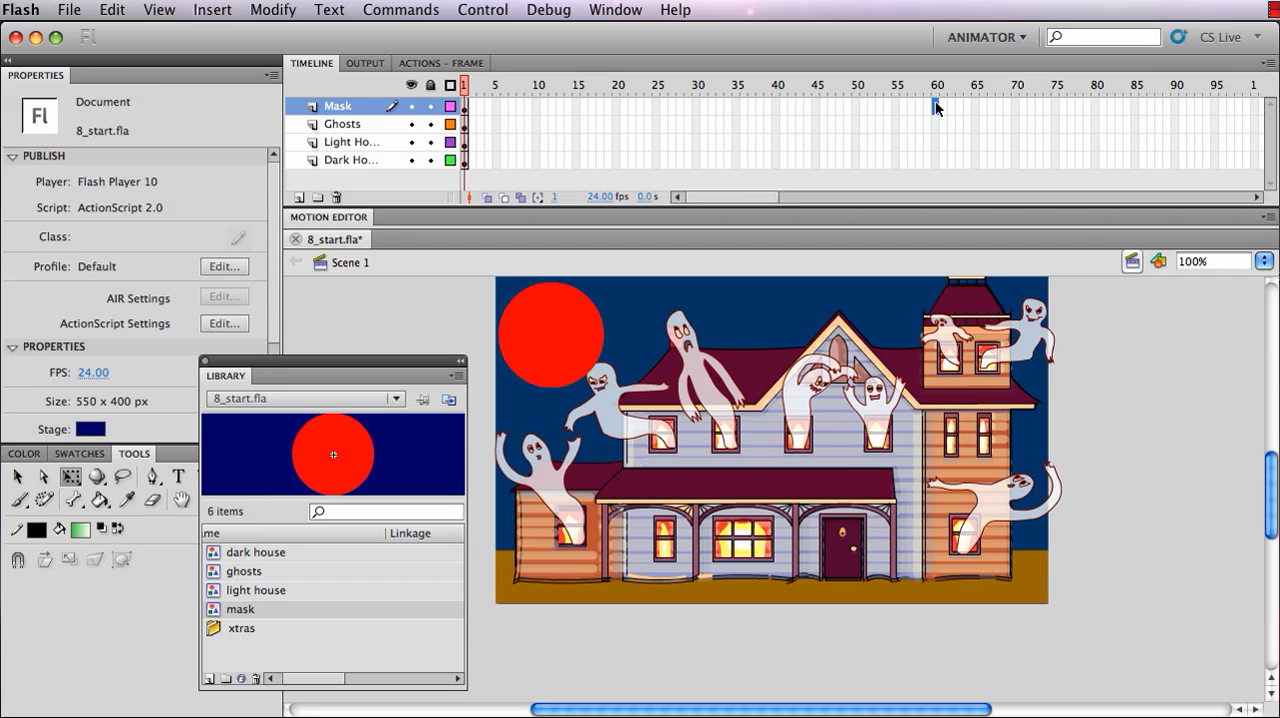
pyautogui.click(212, 10)
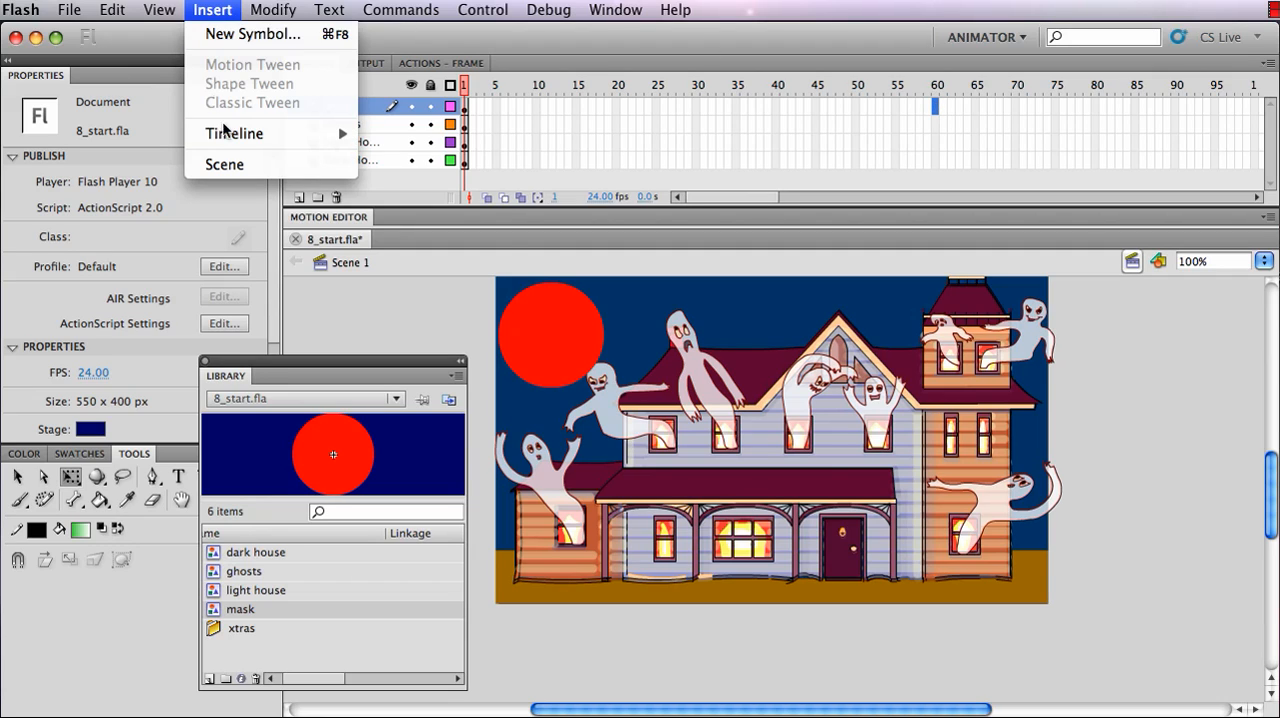
pyautogui.moveTo(226, 138)
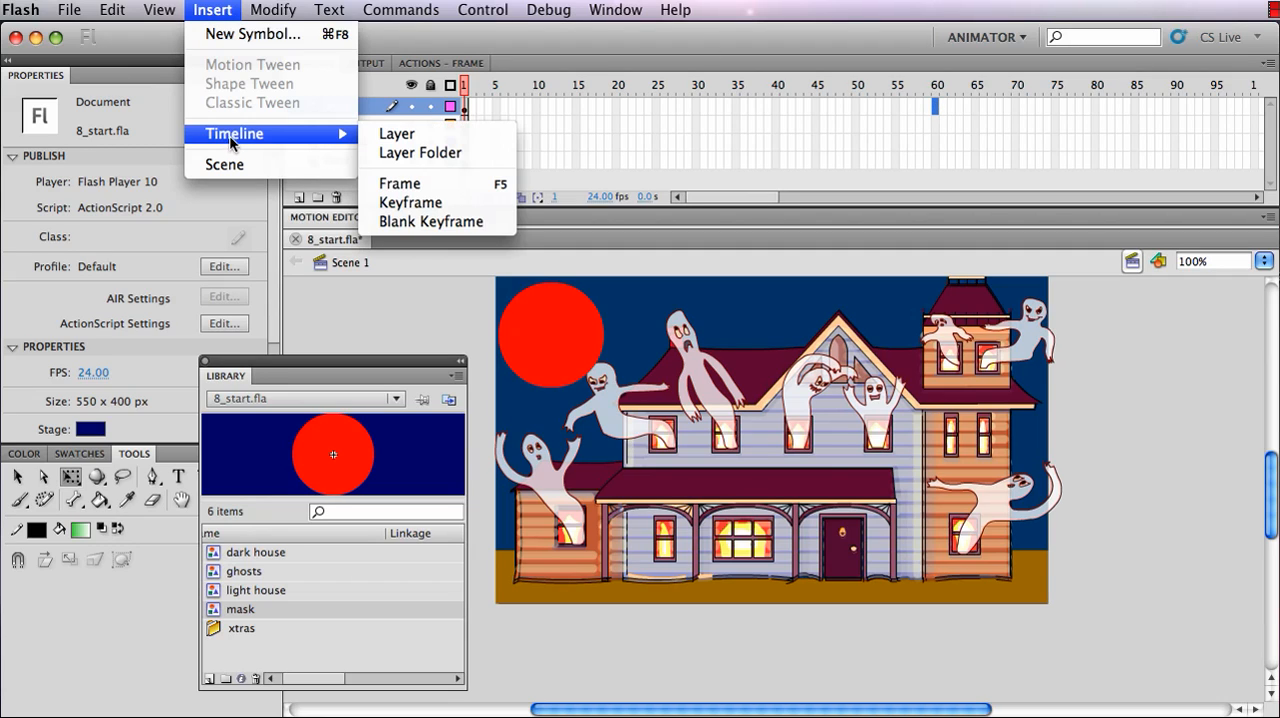
pyautogui.click(431, 183)
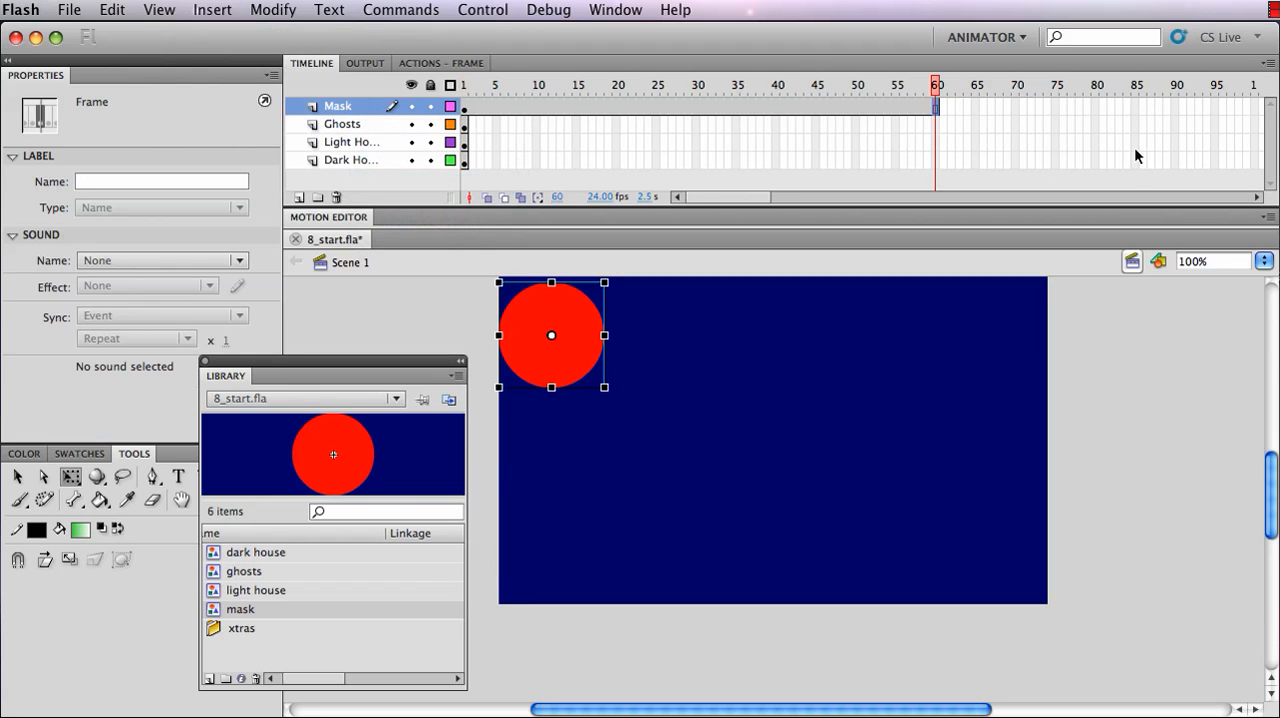
# Extend the Ghosts, Light House and Dark House layers by inserting a frame at frame 60 on each of them
pyautogui.click(933, 124)
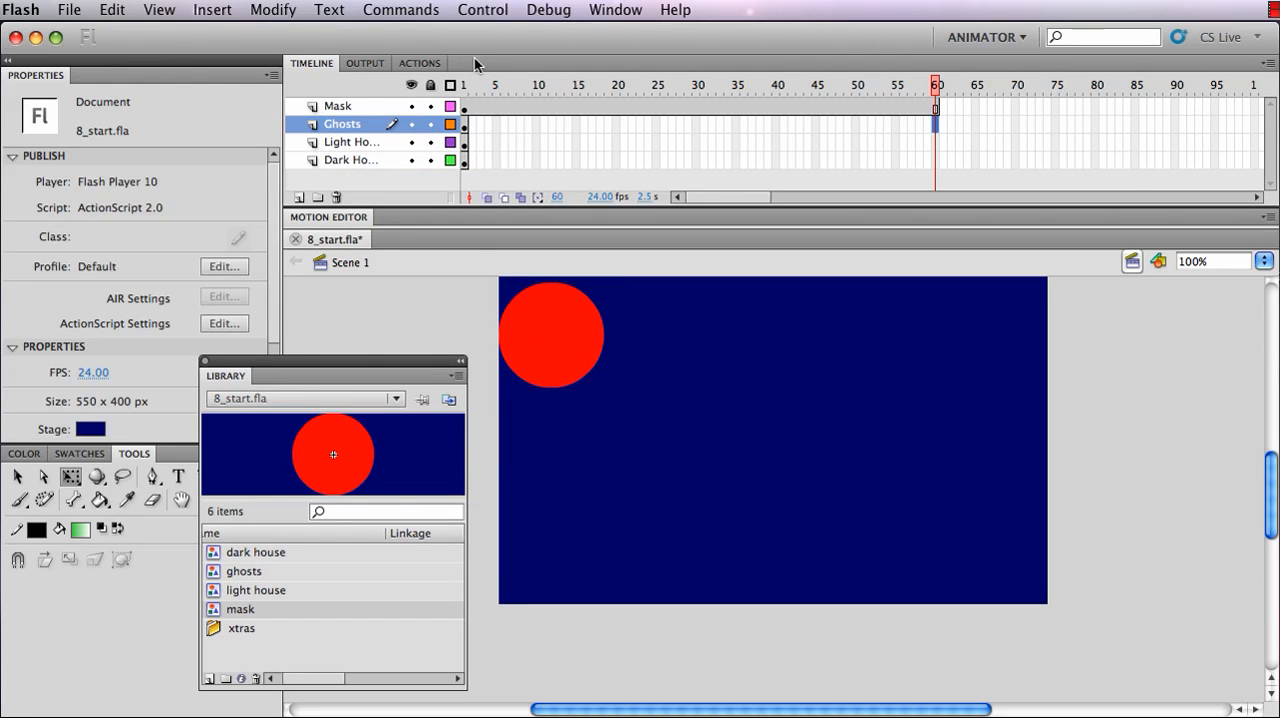
pyautogui.click(212, 10)
pyautogui.moveTo(226, 134)
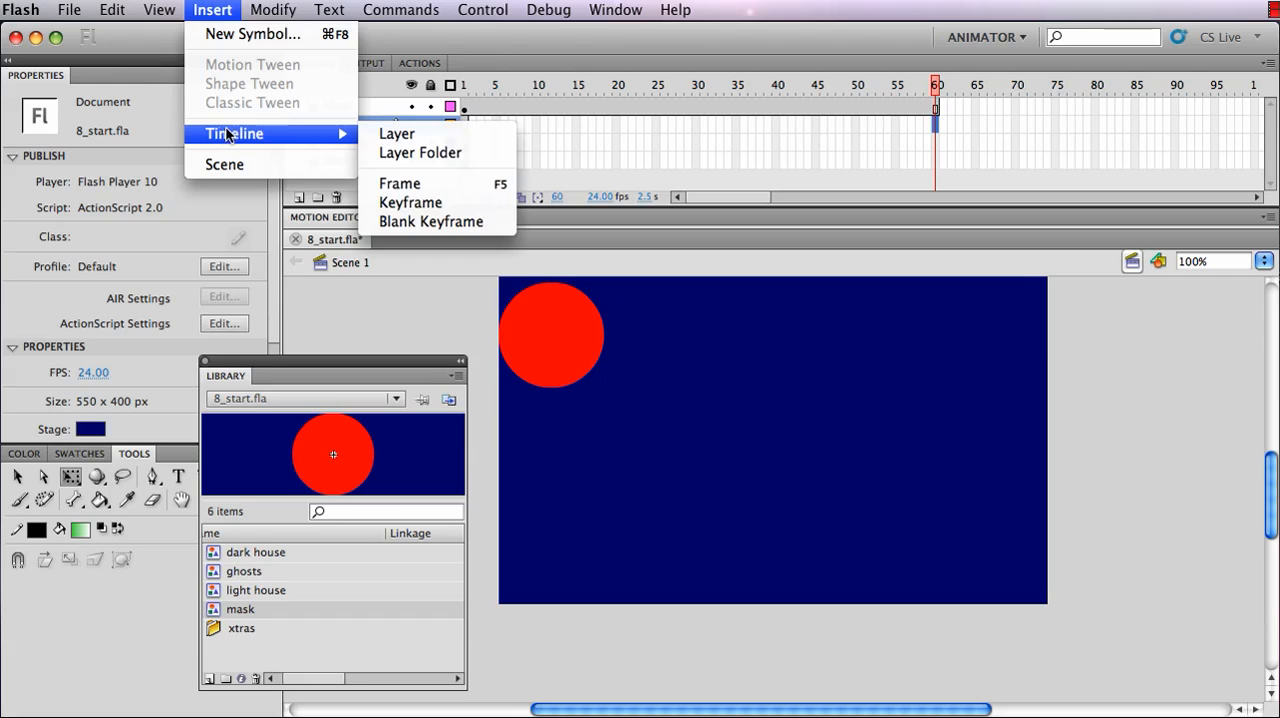
pyautogui.click(456, 189)
pyautogui.click(934, 143)
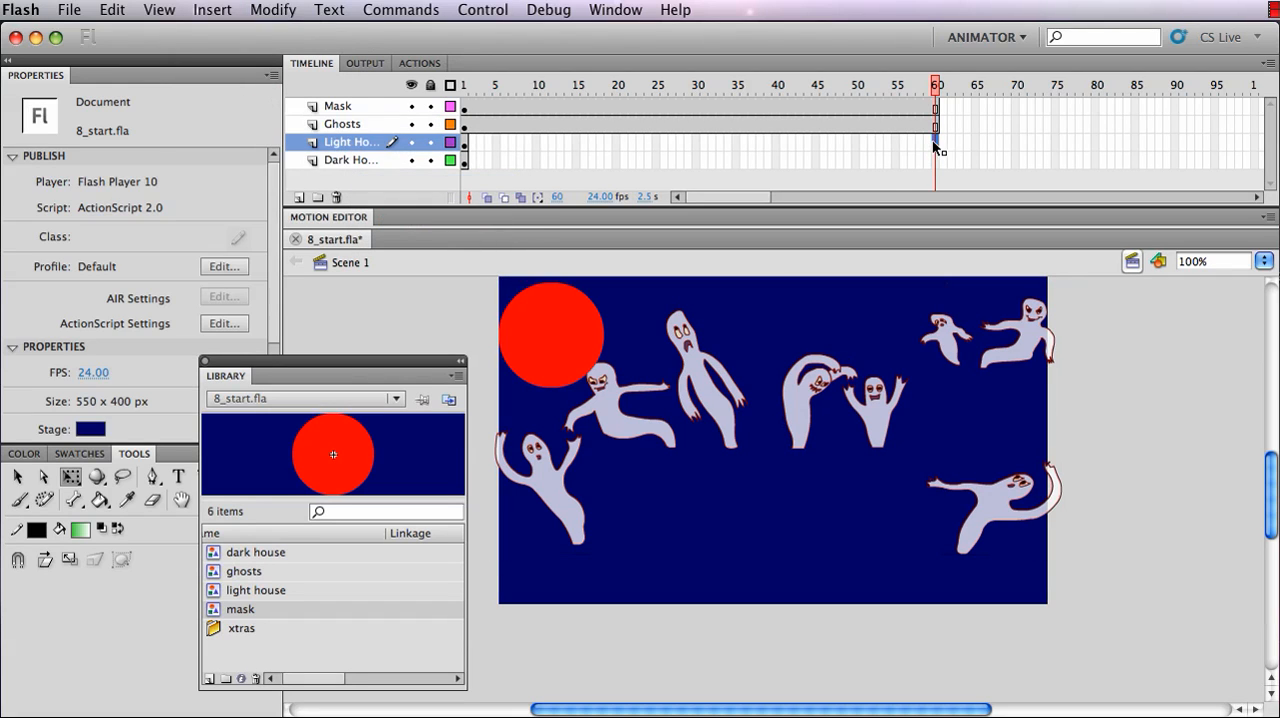
pyautogui.click(213, 10)
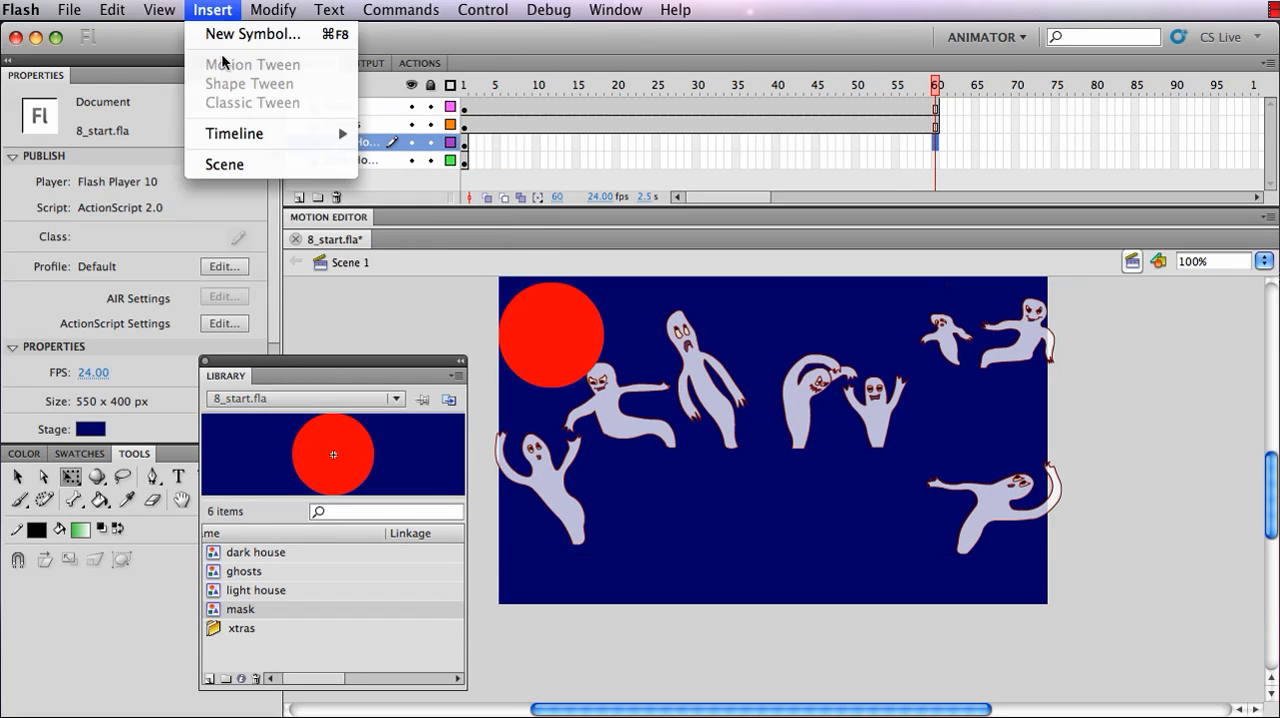
pyautogui.moveTo(227, 140)
pyautogui.click(412, 203)
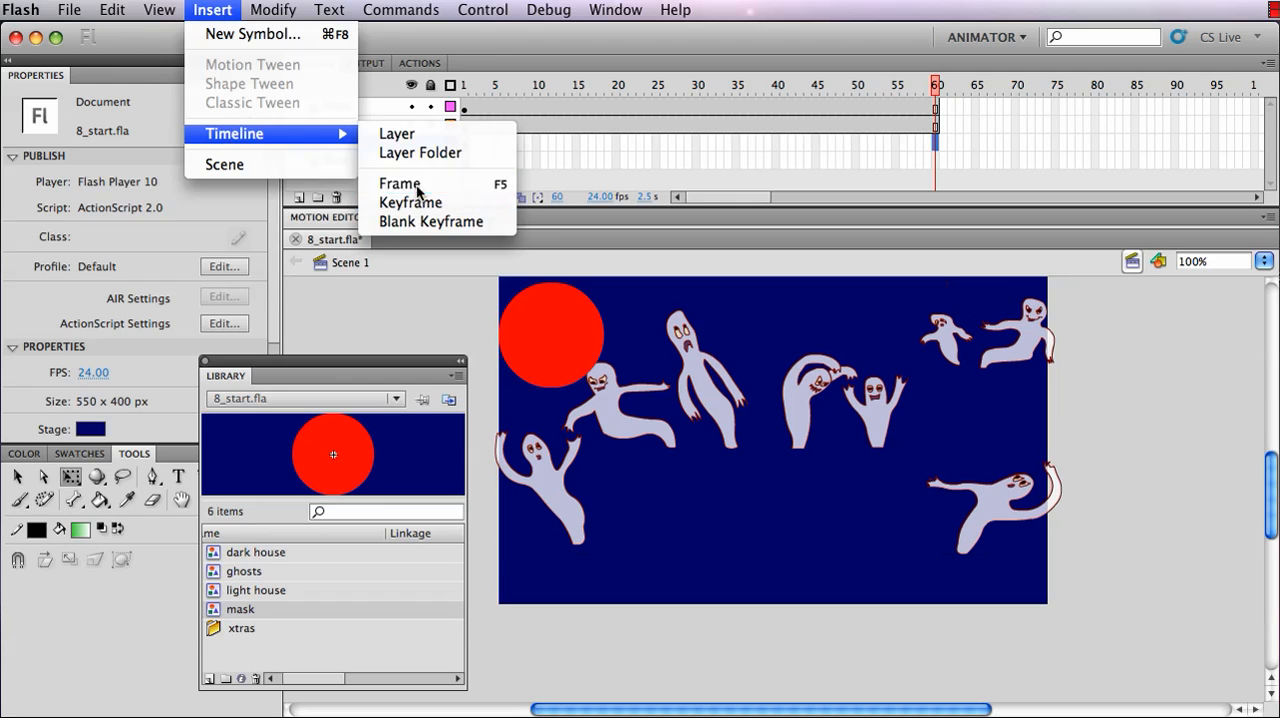
pyautogui.click(934, 160)
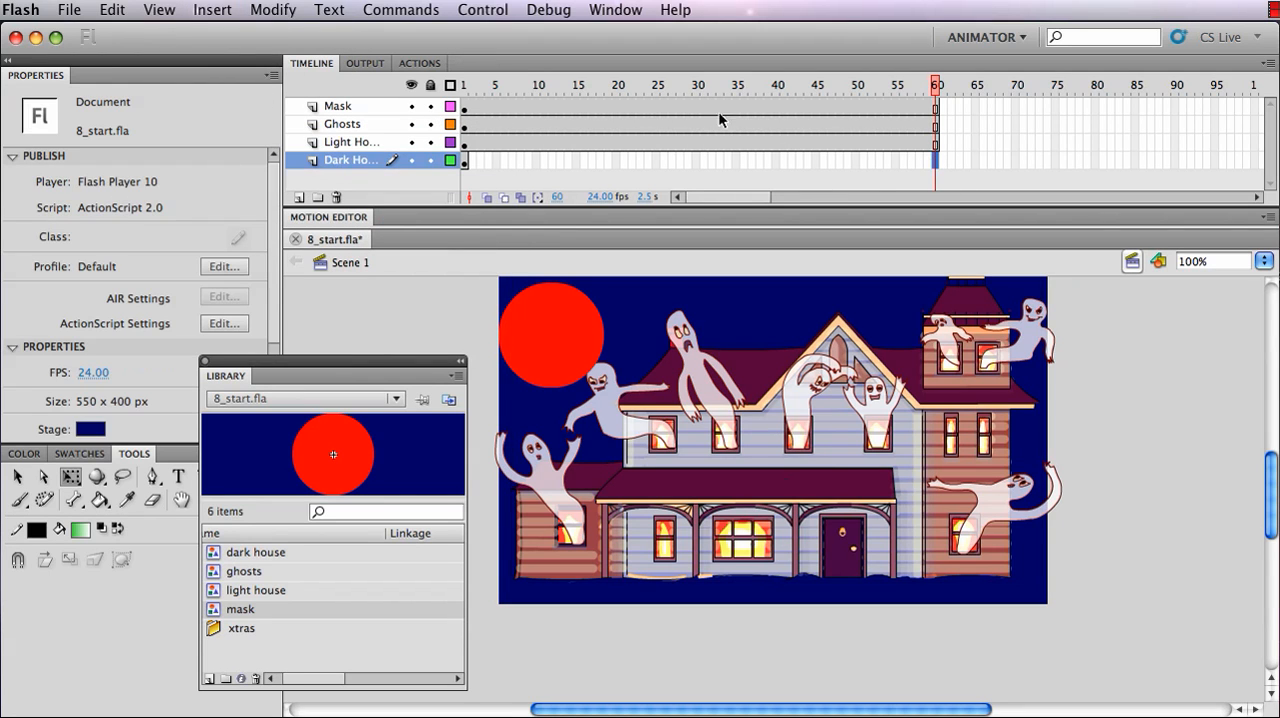
pyautogui.click(213, 10)
pyautogui.moveTo(229, 140)
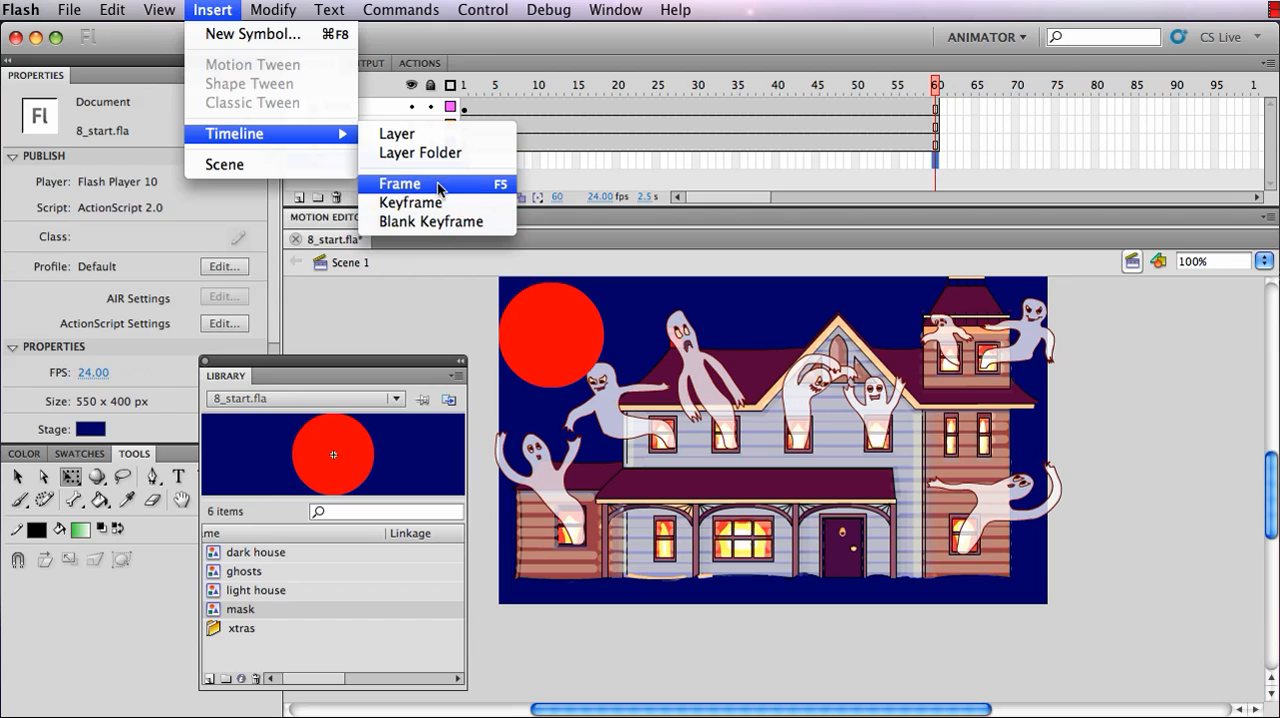
pyautogui.click(440, 183)
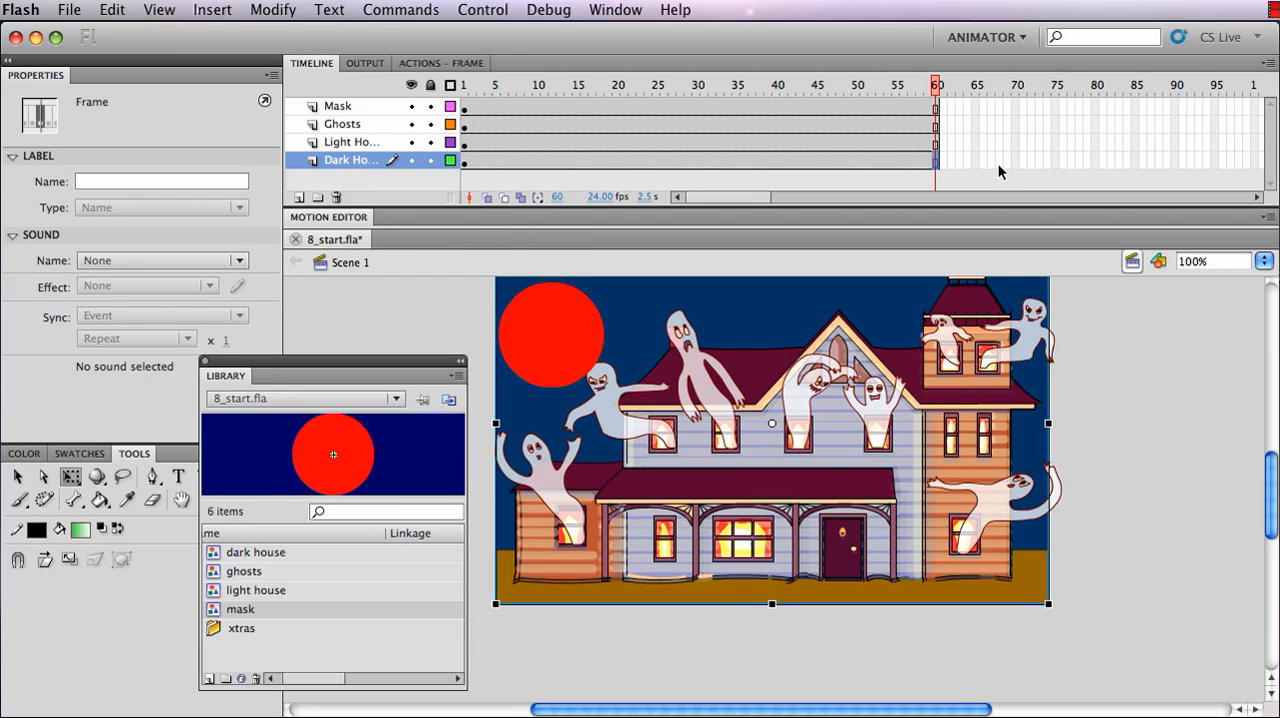
# Insert a keyframe at frame 60 of the Mask layer and move the frame 1 circle to about X 50, Y 236
pyautogui.click(936, 106)
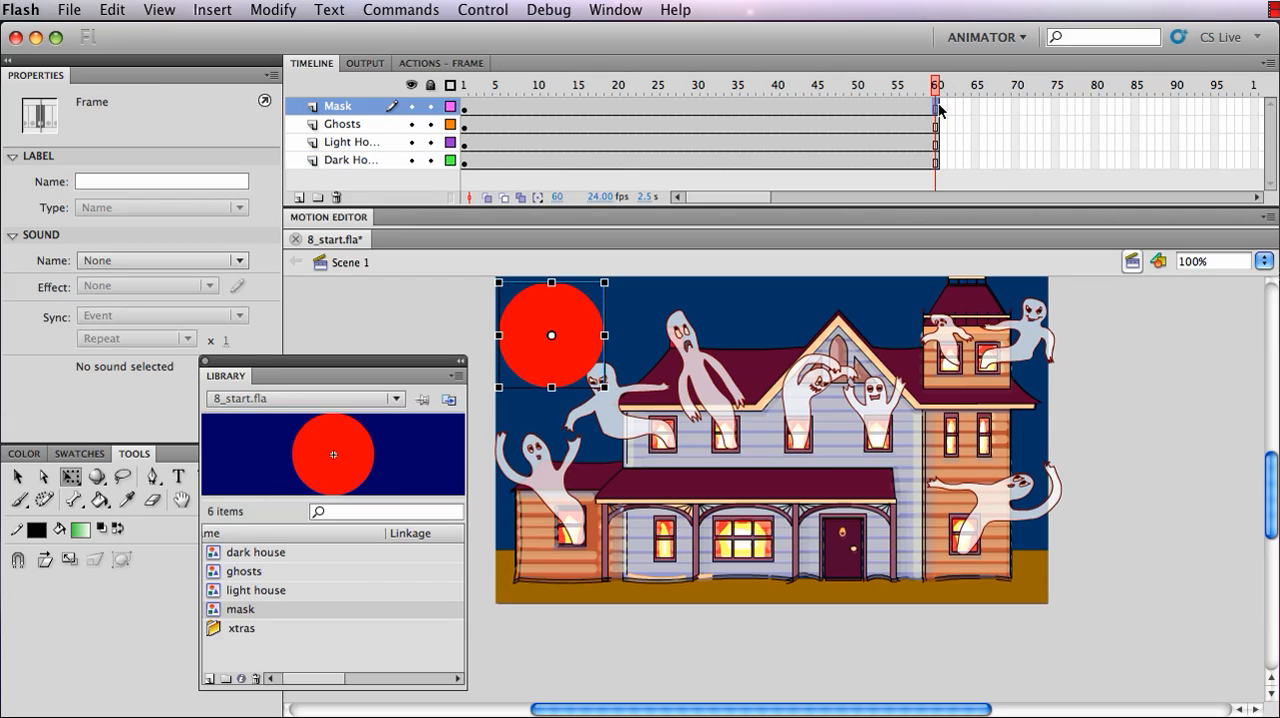
pyautogui.click(211, 12)
pyautogui.moveTo(223, 136)
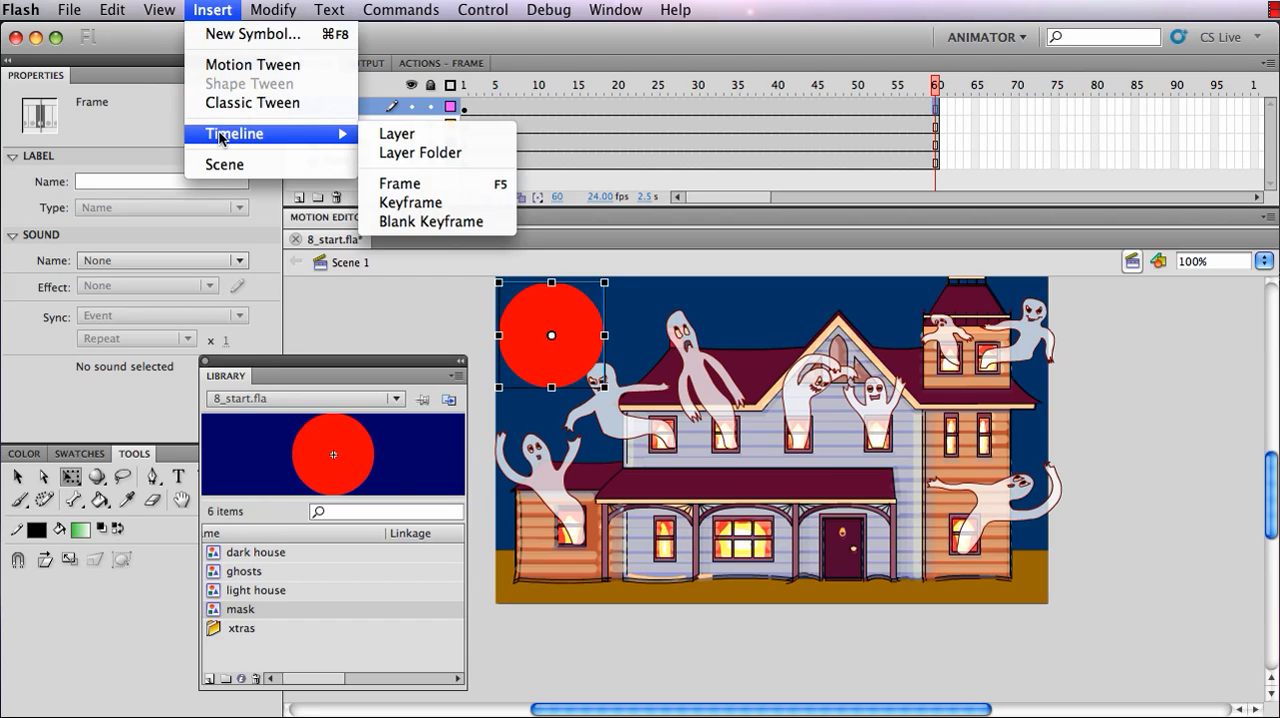
pyautogui.click(384, 203)
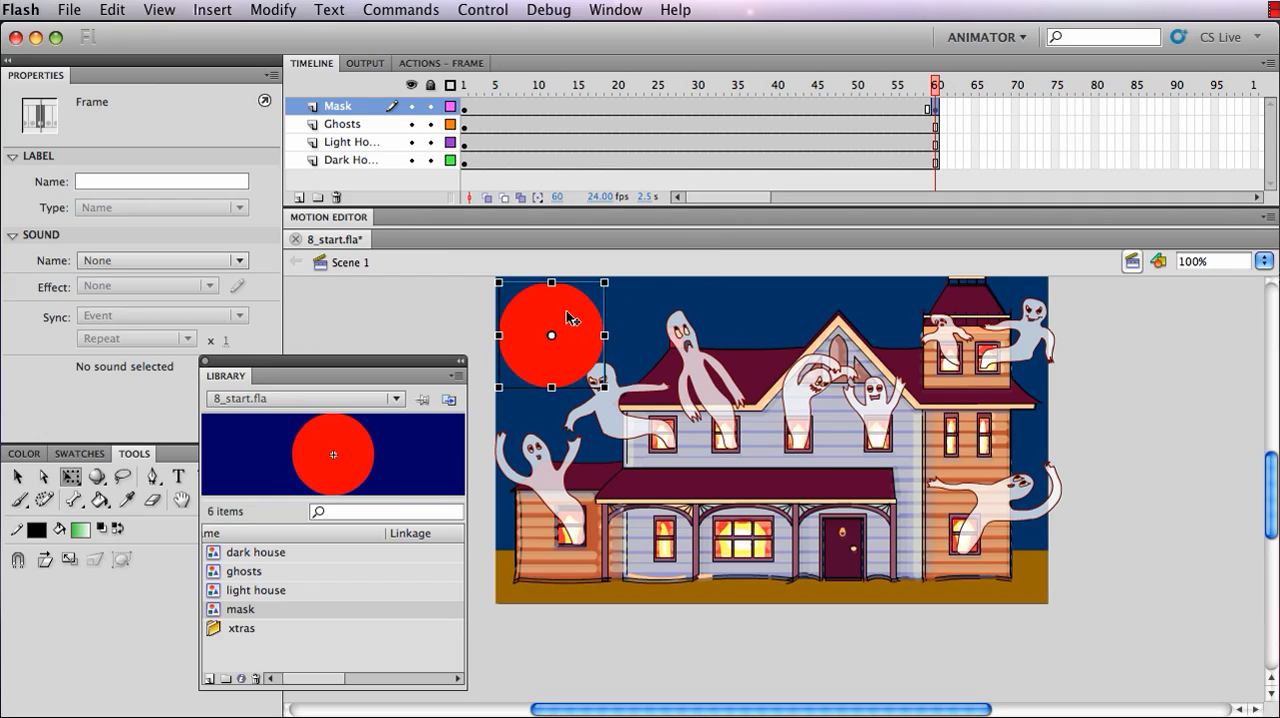
pyautogui.click(465, 108)
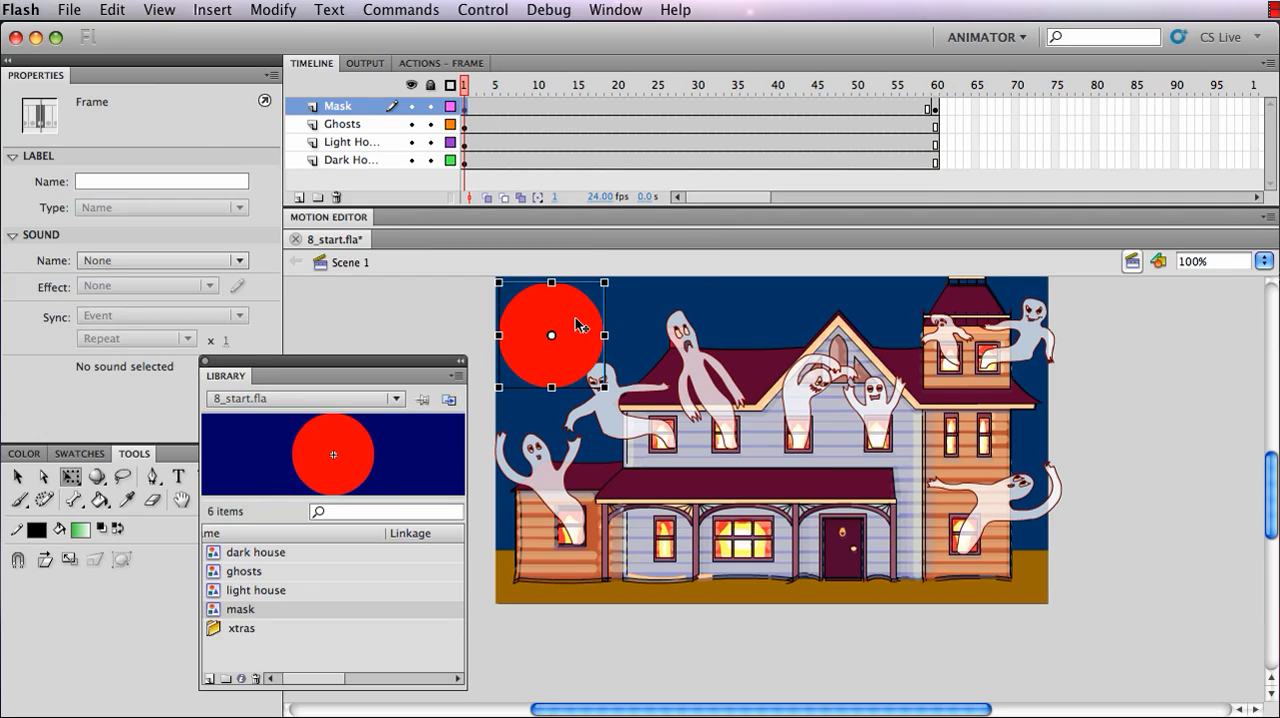
pyautogui.moveTo(576, 325); pyautogui.dragTo(574, 430)
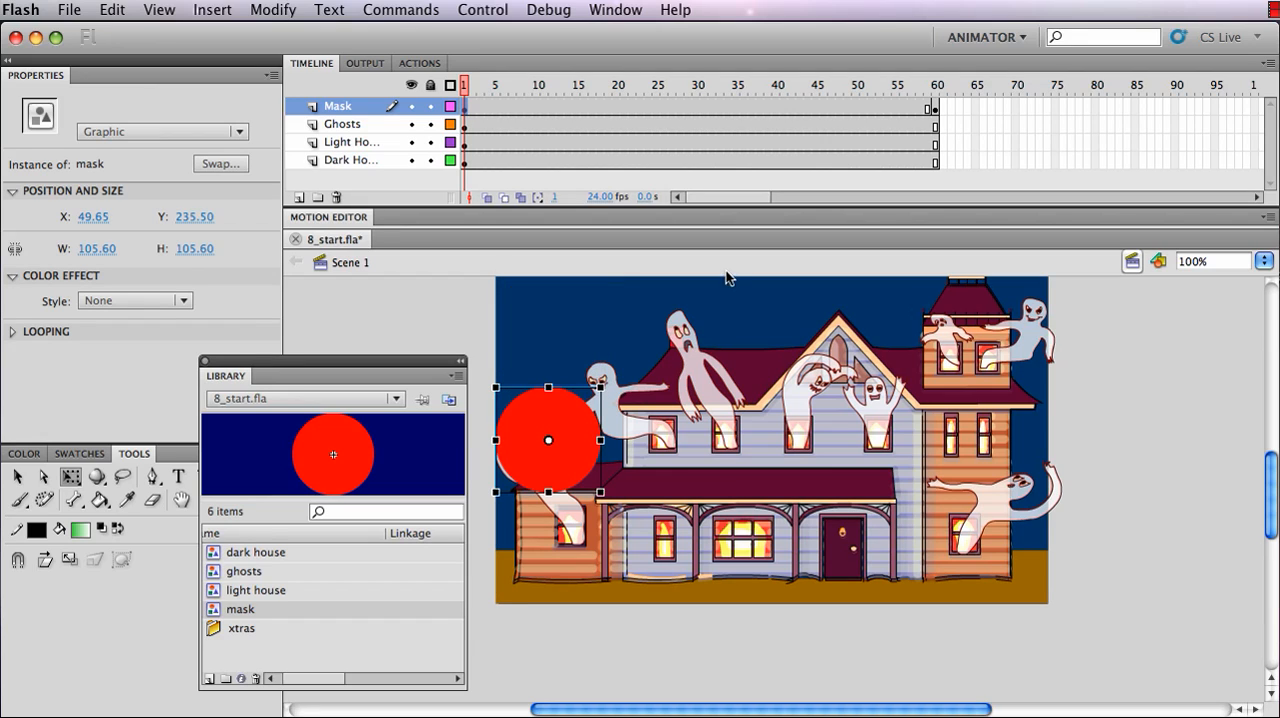
# Insert a keyframe at frame 10 of the Mask layer and move the circle to about X 174, Y 154 over the tall ghost
pyautogui.click(537, 107)
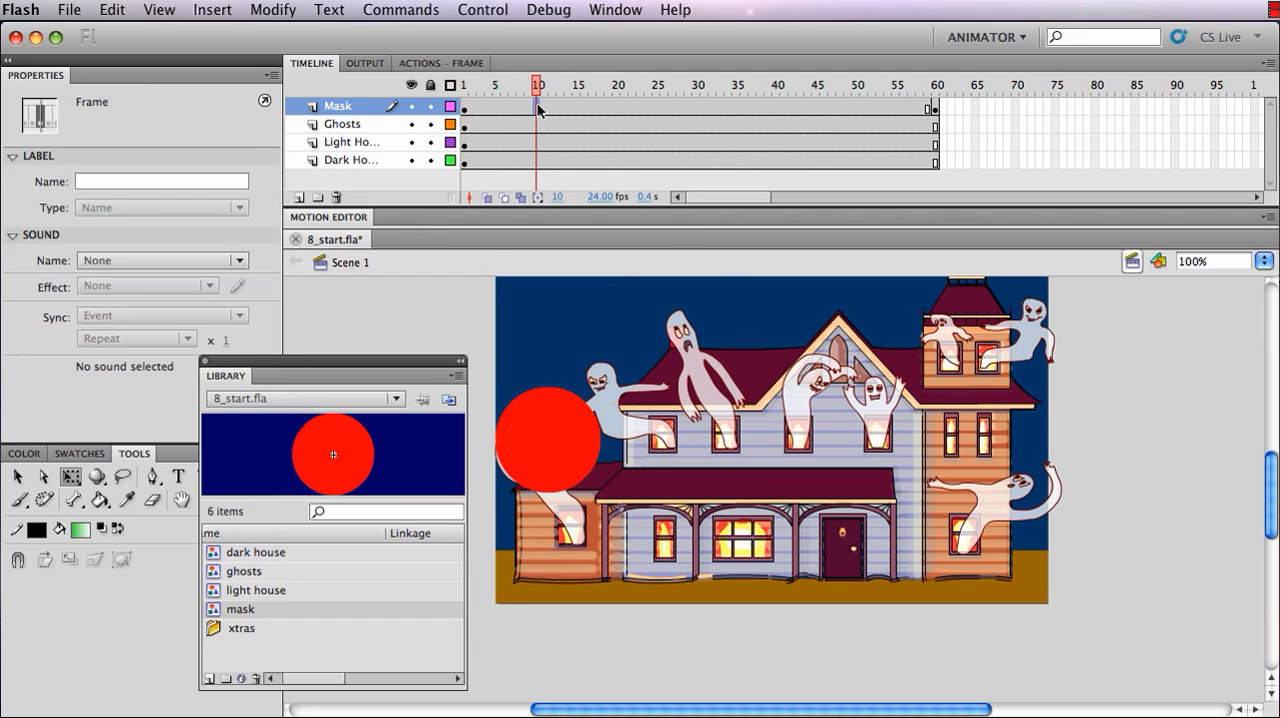
pyautogui.click(228, 12)
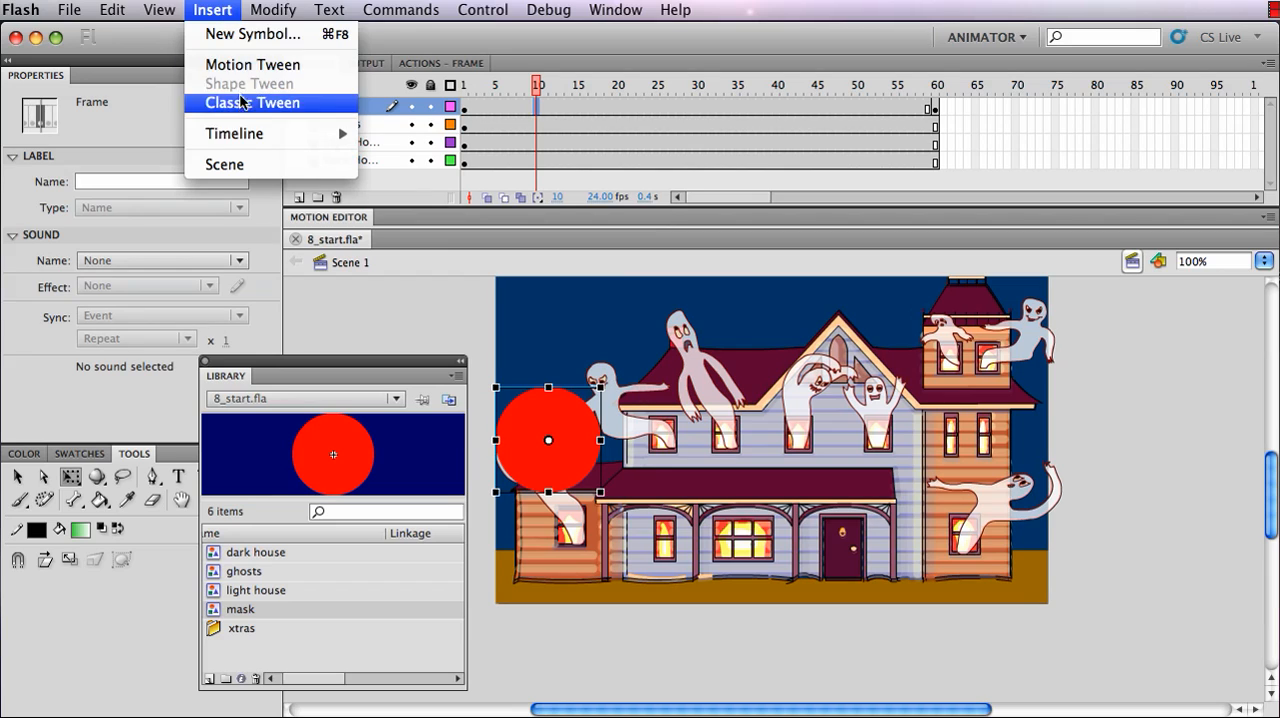
pyautogui.moveTo(332, 134)
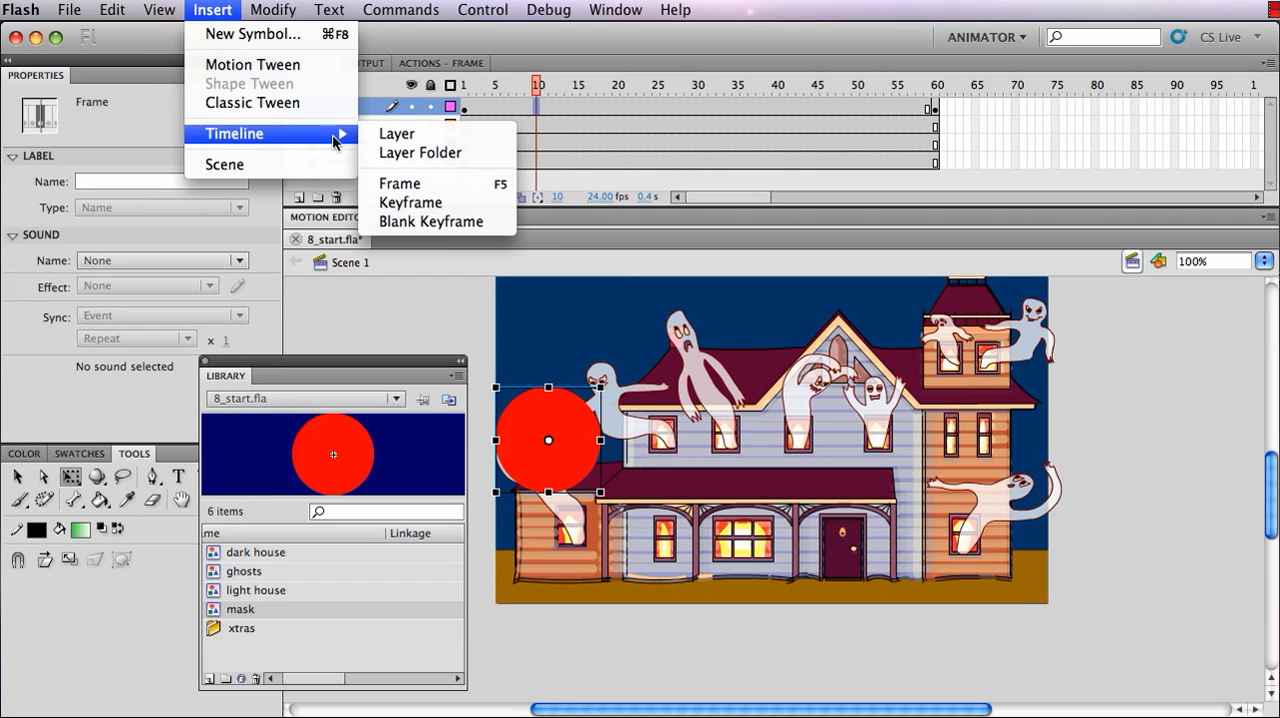
pyautogui.click(407, 200)
pyautogui.moveTo(558, 428); pyautogui.dragTo(687, 333)
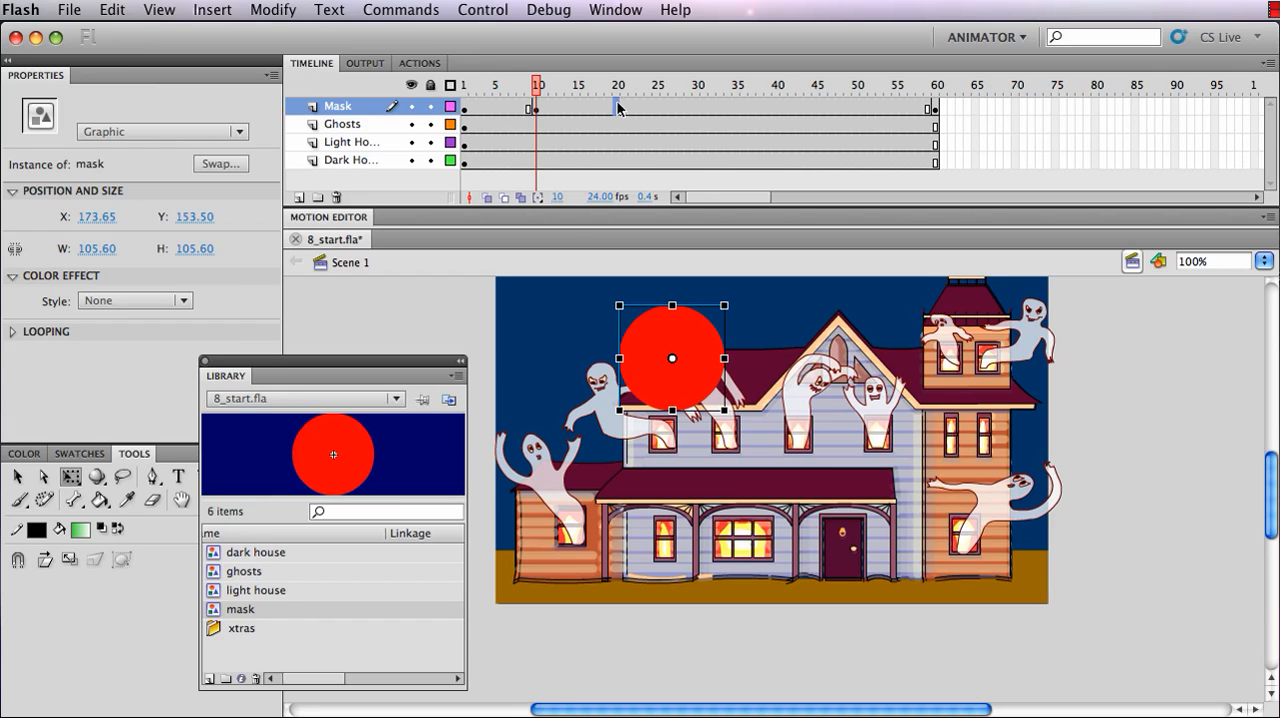
# Insert a keyframe at frame 20 of the Mask layer and move the circle to about X 342, Y 180 over the gable ghosts
pyautogui.click(617, 106)
pyautogui.click(208, 10)
pyautogui.moveTo(246, 136)
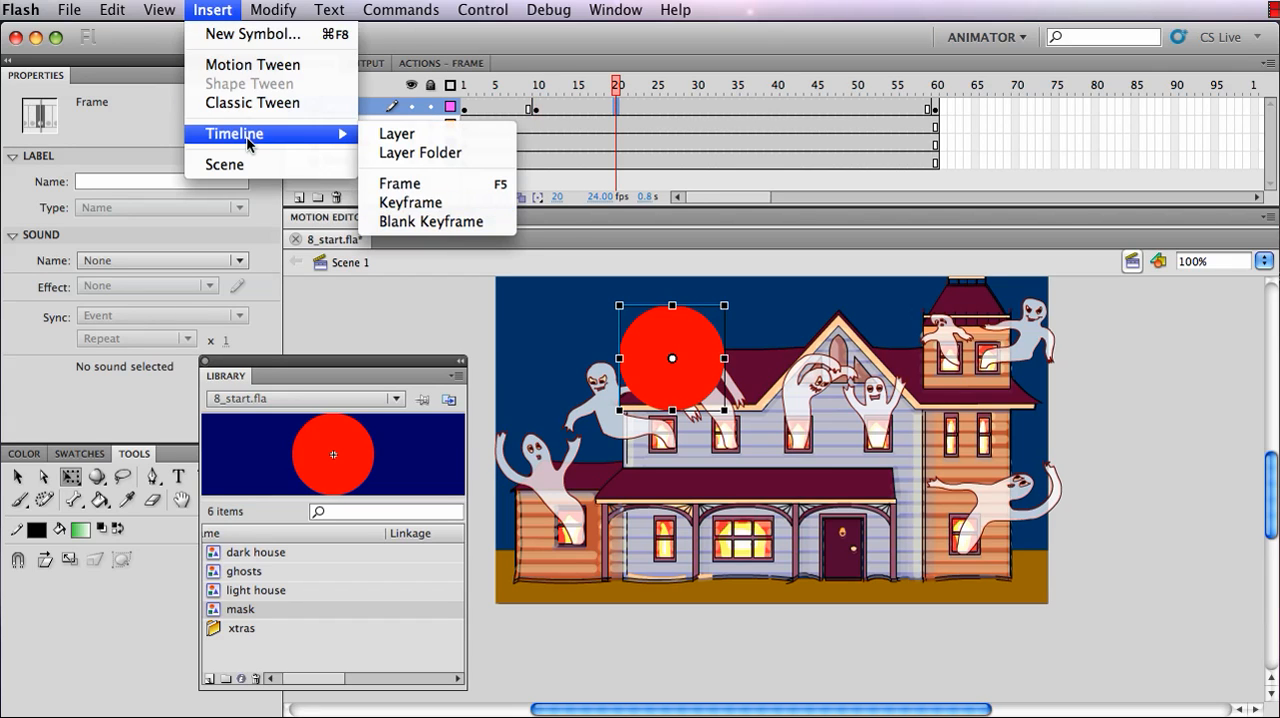
pyautogui.click(426, 202)
pyautogui.moveTo(688, 330); pyautogui.dragTo(856, 357)
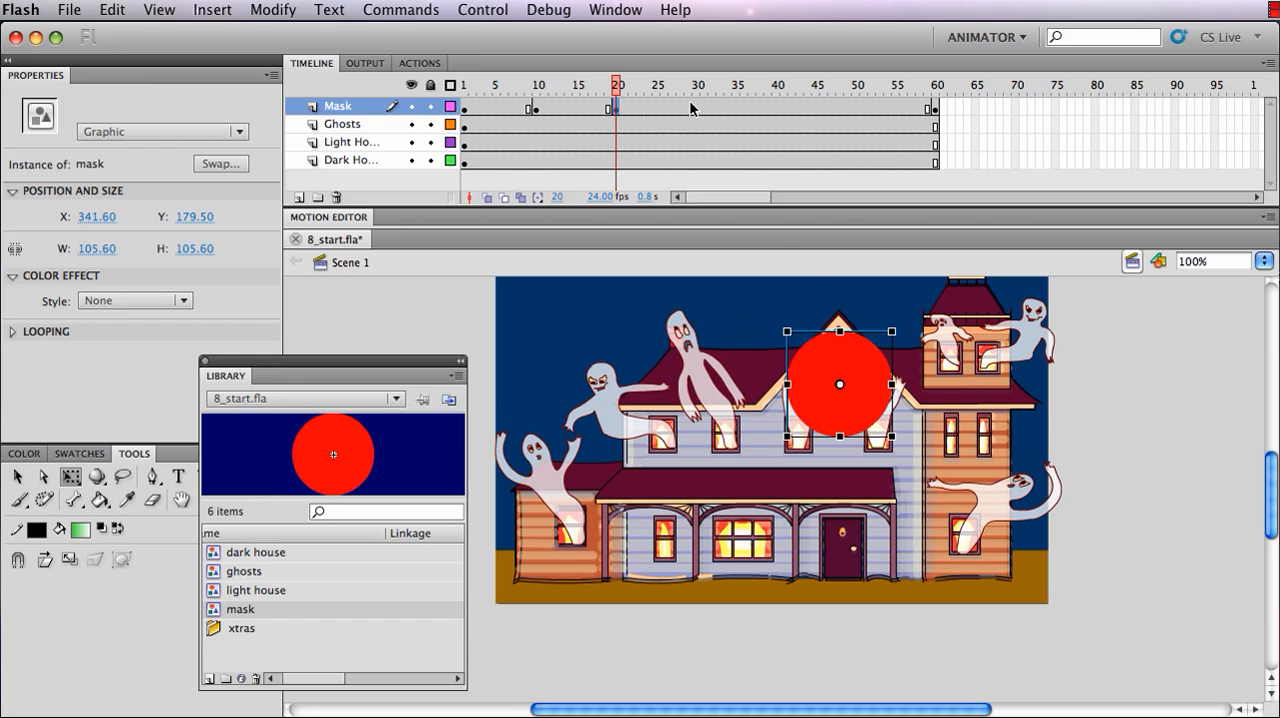
# Insert a keyframe at frame 30 of the Mask layer, keeping the circle over the gable ghosts
pyautogui.click(698, 109)
pyautogui.click(228, 11)
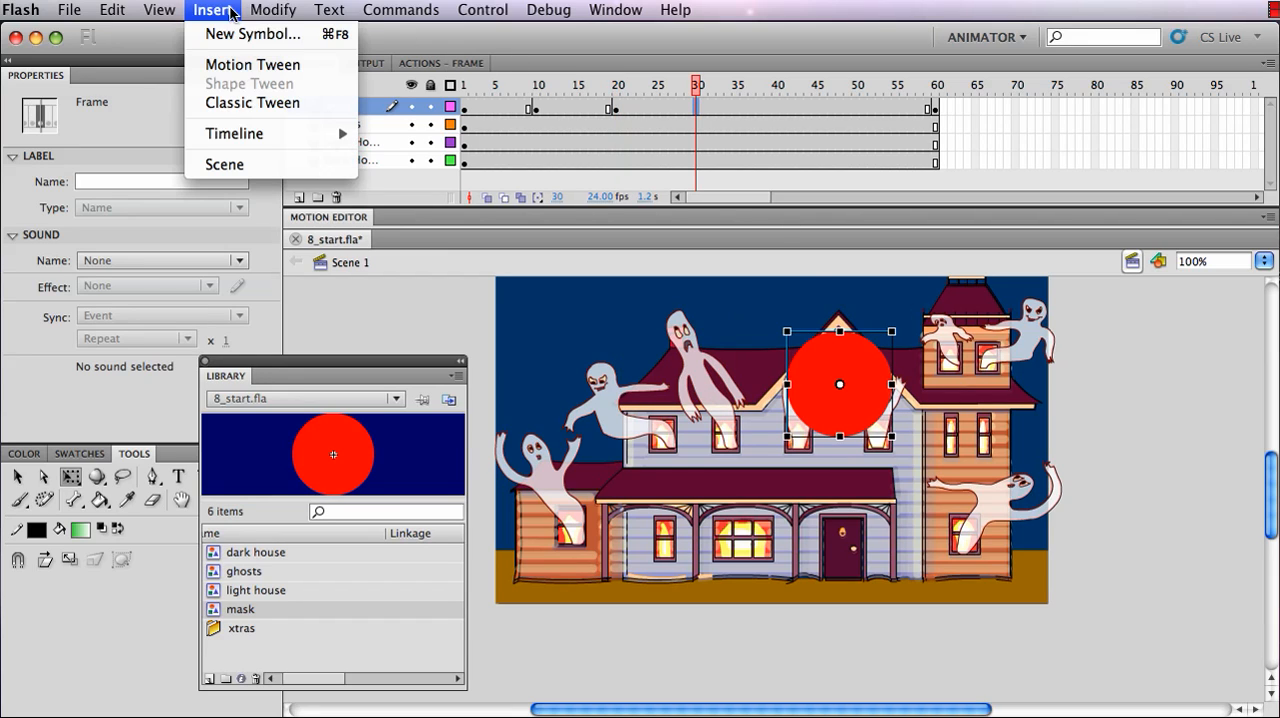
pyautogui.moveTo(247, 131)
pyautogui.click(396, 203)
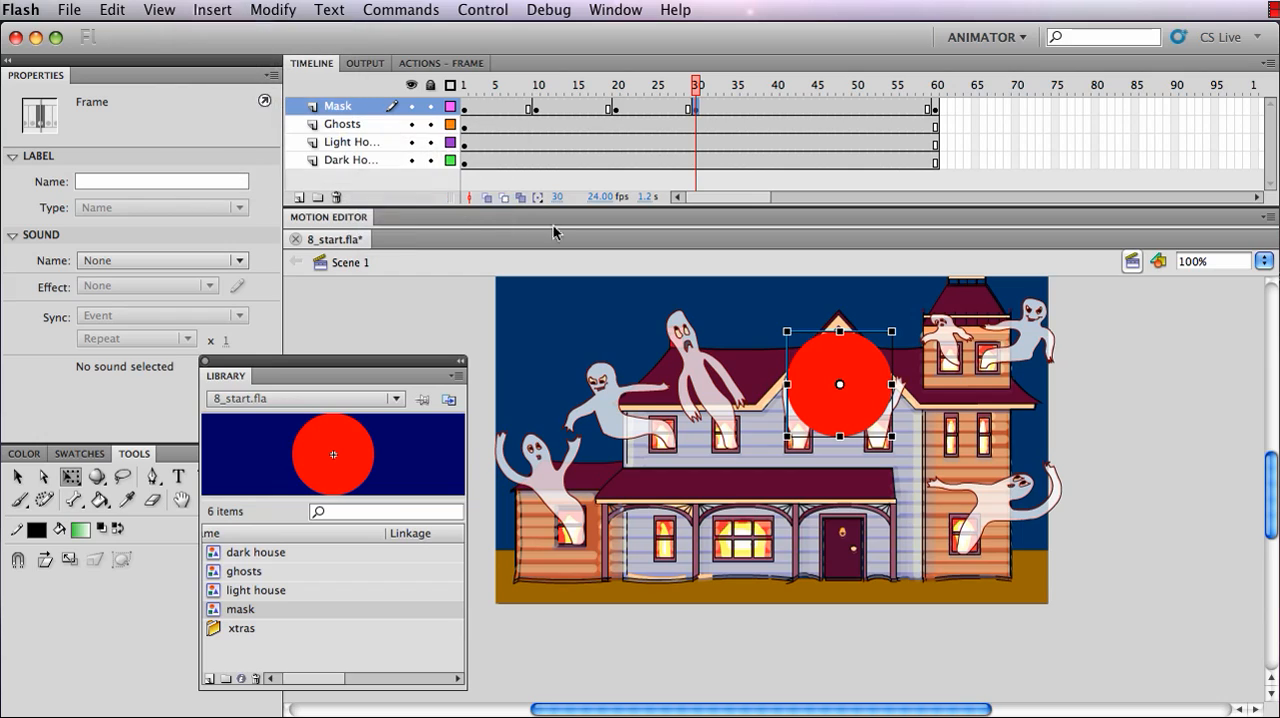
# Insert a keyframe at frame 40 of the Mask layer and move the circle to about X 503, Y 136 over the tower ghosts
pyautogui.click(778, 109)
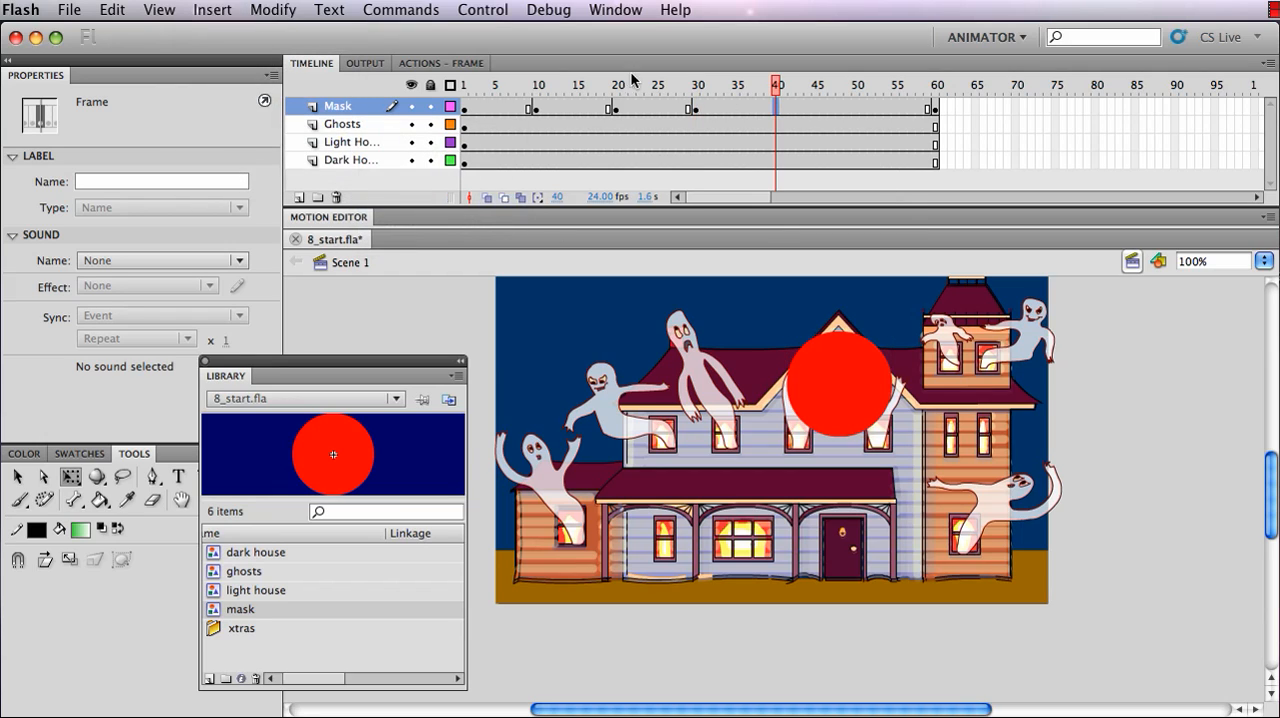
pyautogui.click(214, 10)
pyautogui.moveTo(232, 133)
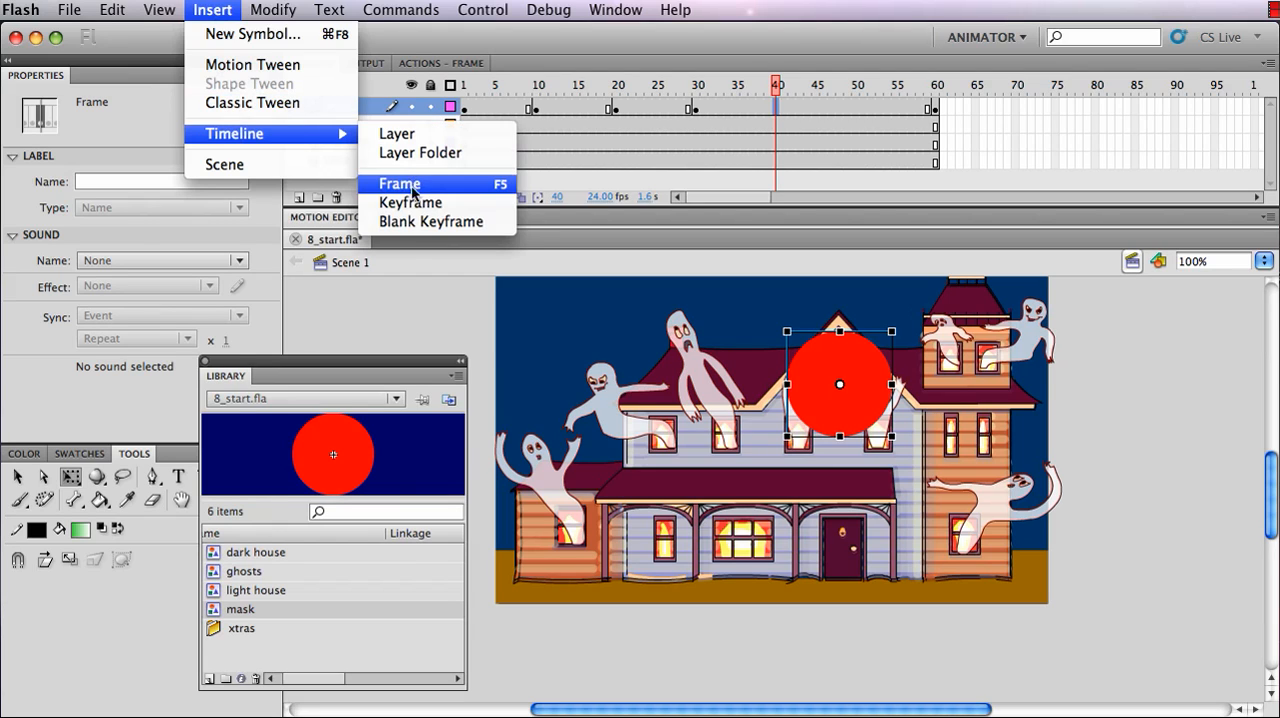
pyautogui.click(410, 202)
pyautogui.moveTo(870, 374); pyautogui.dragTo(1038, 328)
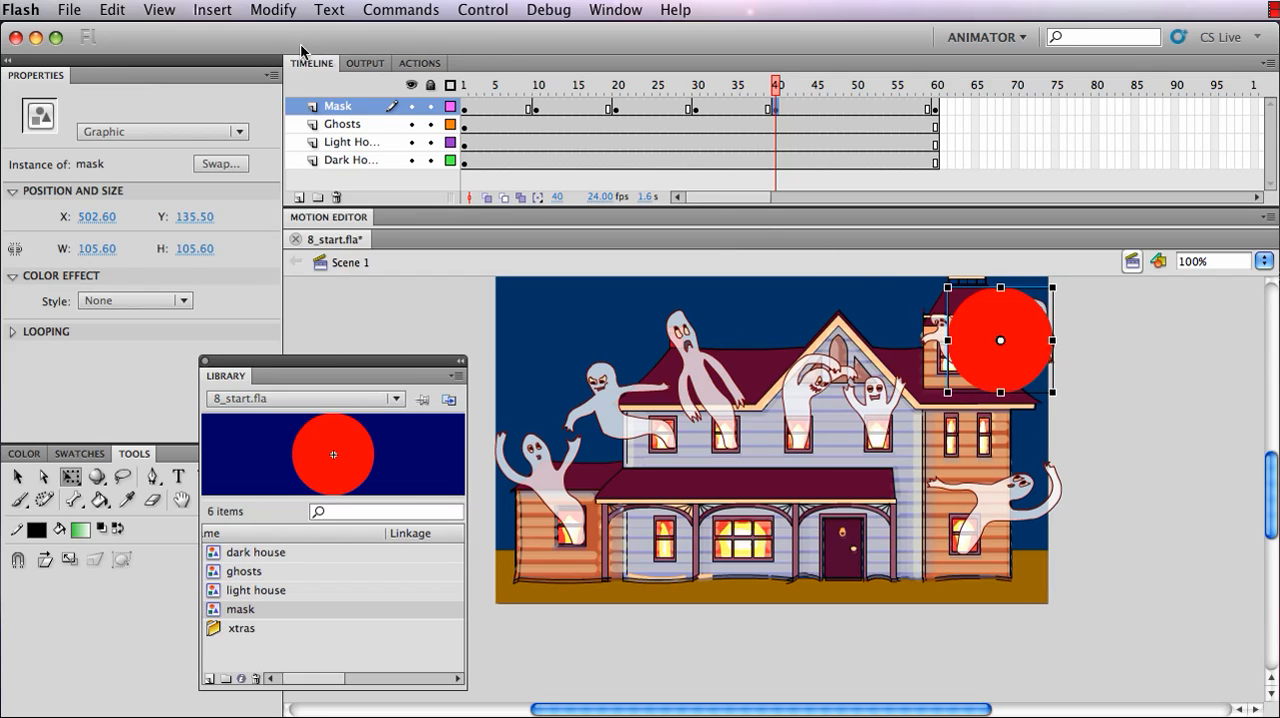
# Insert a keyframe at frame 50 of the Mask layer and move the circle straight down to about Y 289 over the lower-right ghost
pyautogui.click(852, 113)
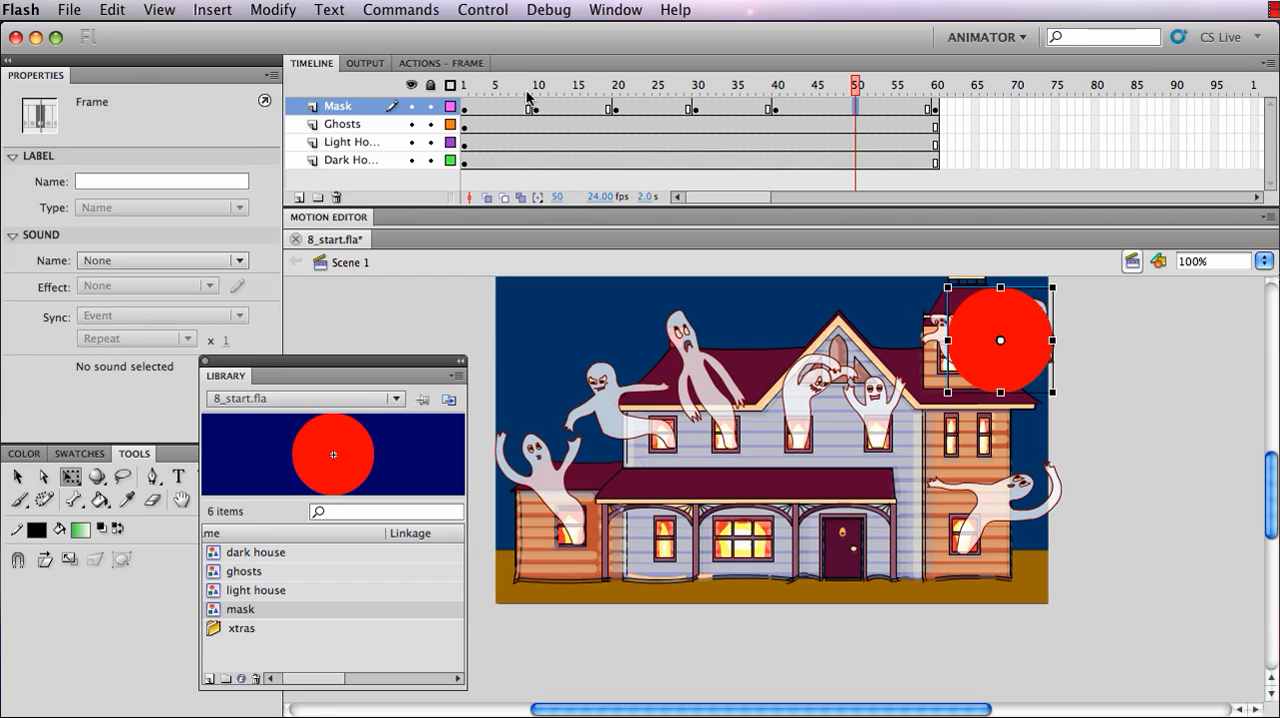
pyautogui.click(213, 10)
pyautogui.moveTo(240, 133)
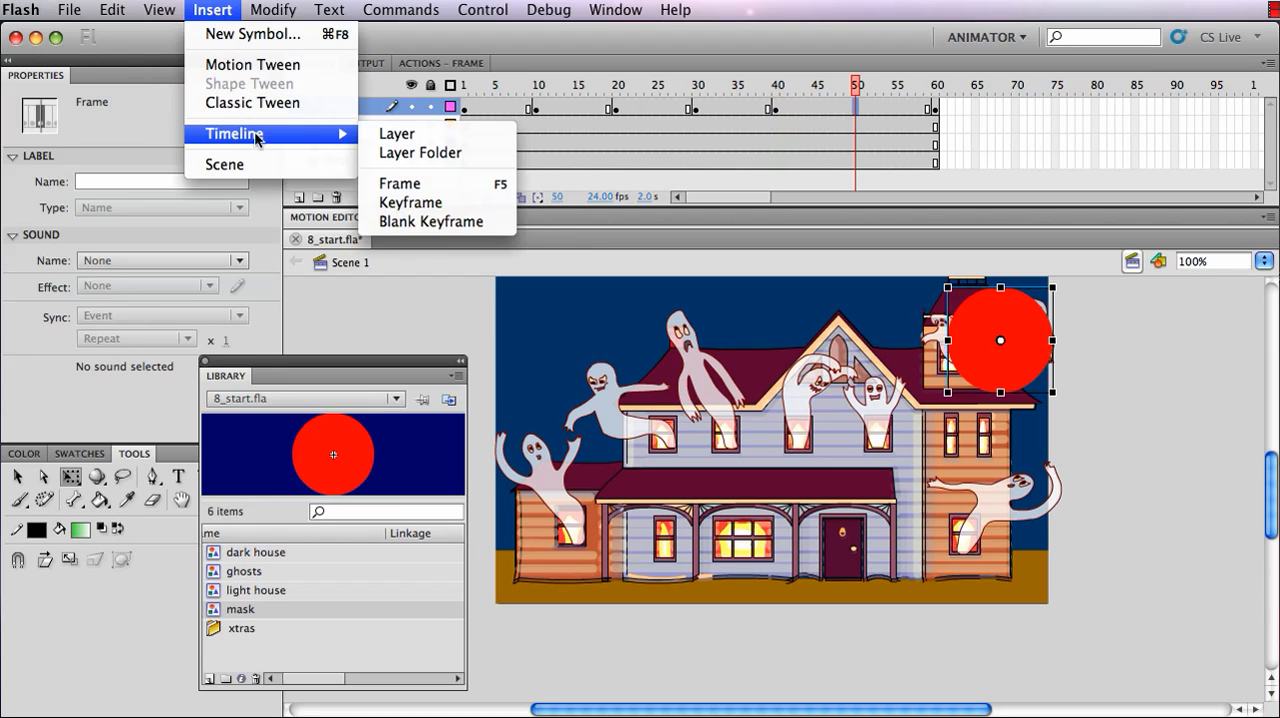
pyautogui.click(409, 199)
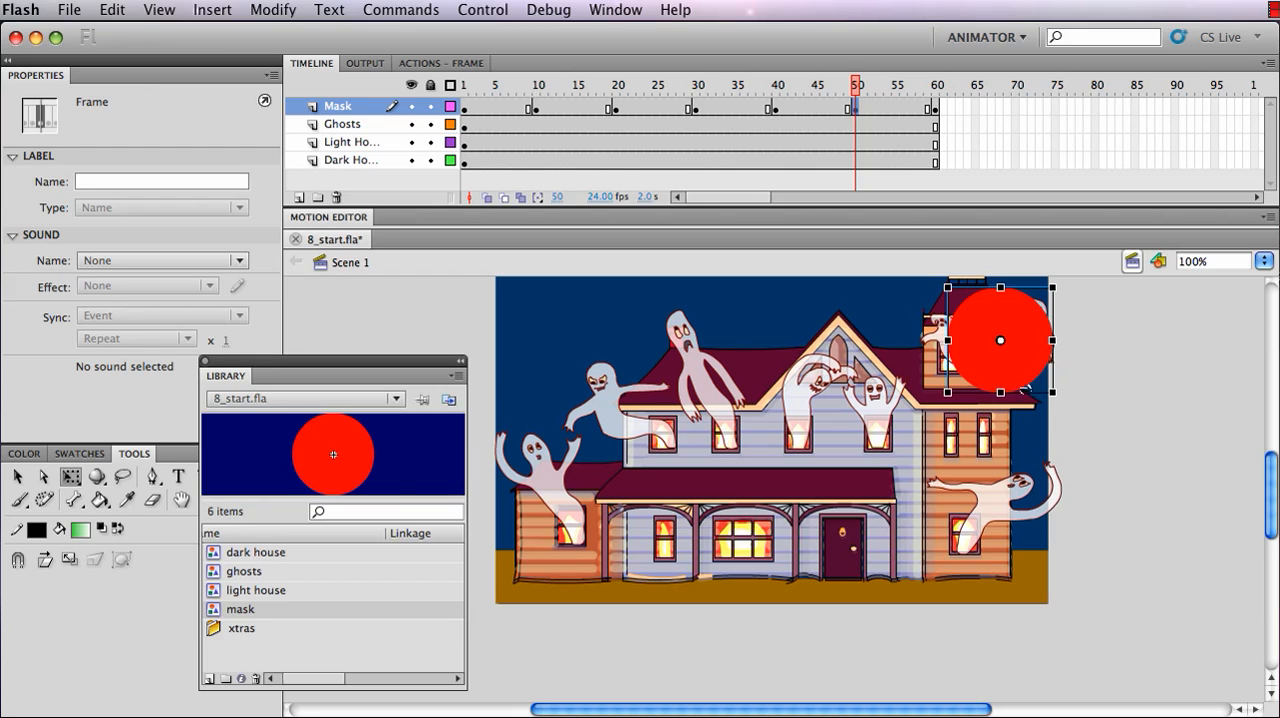
pyautogui.moveTo(1020, 345); pyautogui.dragTo(1024, 493)
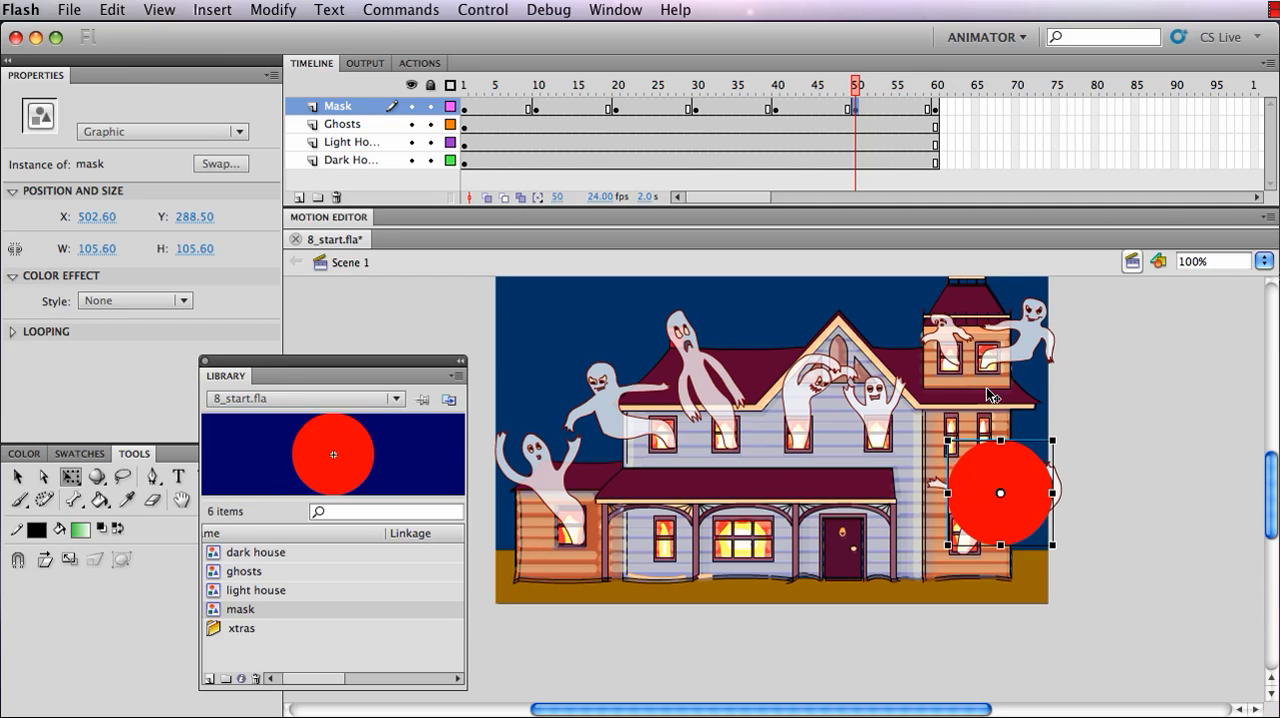
# Apply a Classic Tween across all frames of the Mask layer
pyautogui.click(338, 106)
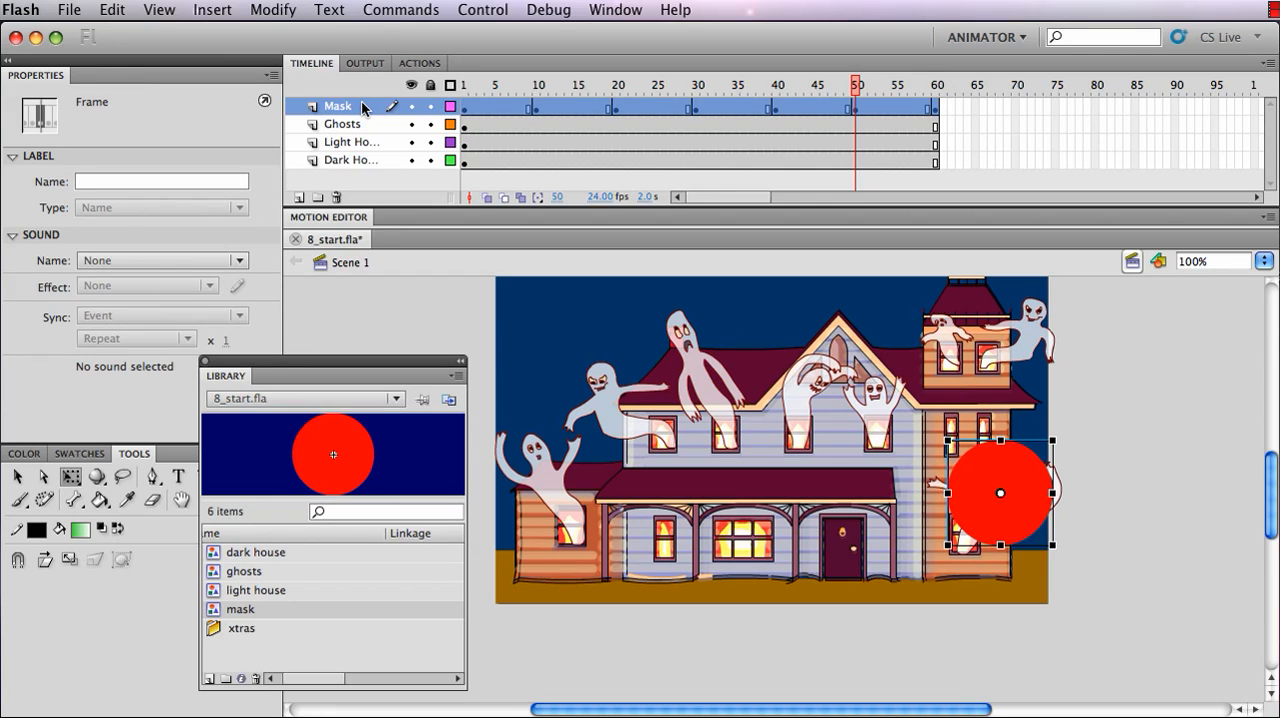
pyautogui.click(212, 10)
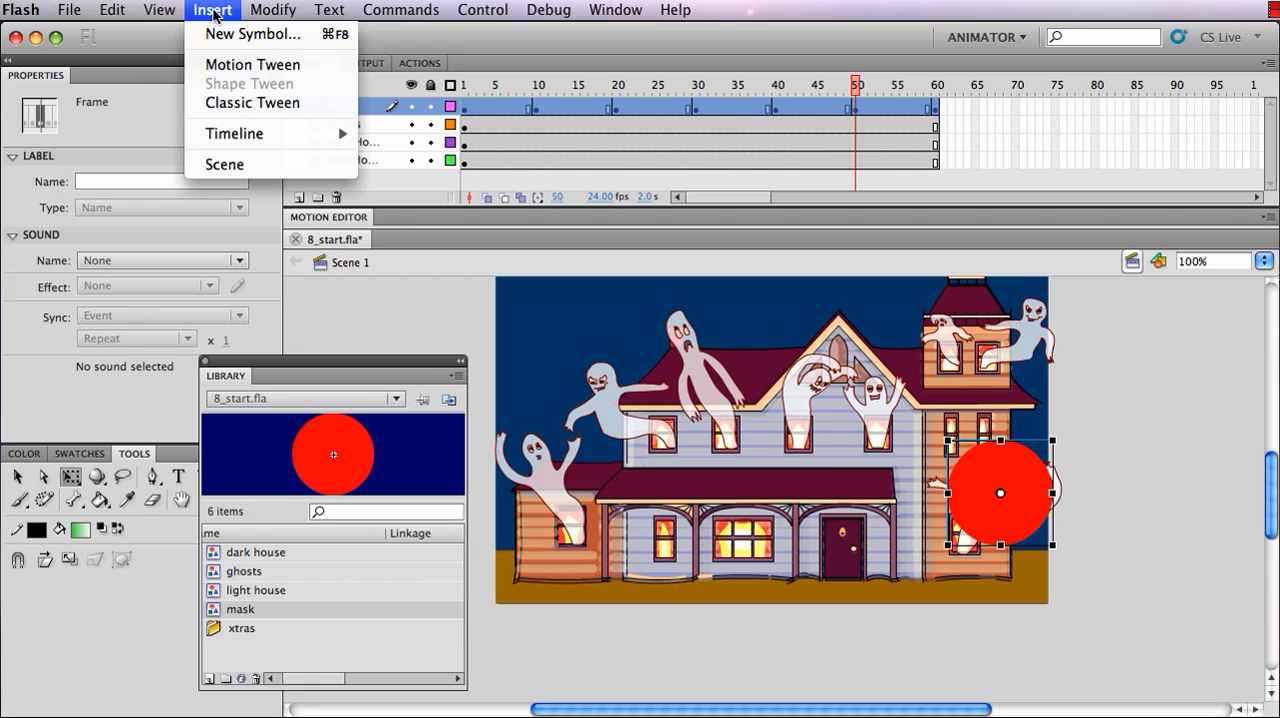
pyautogui.moveTo(245, 138)
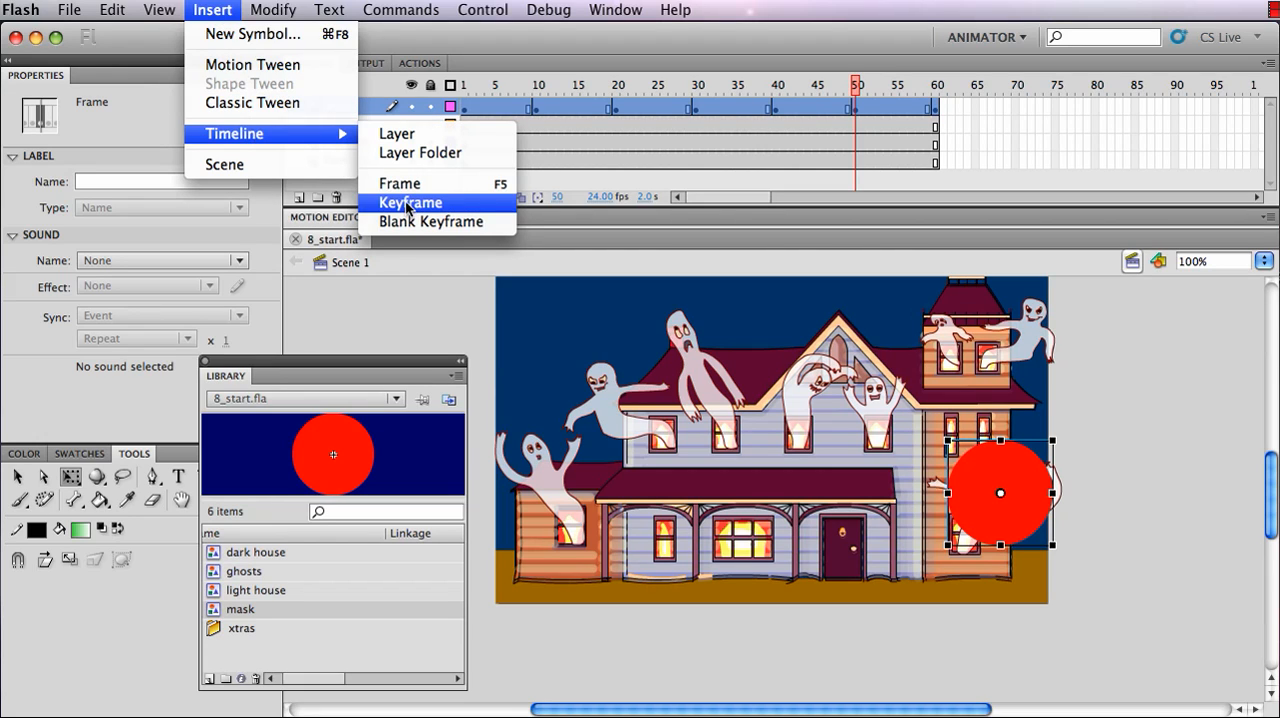
pyautogui.click(256, 103)
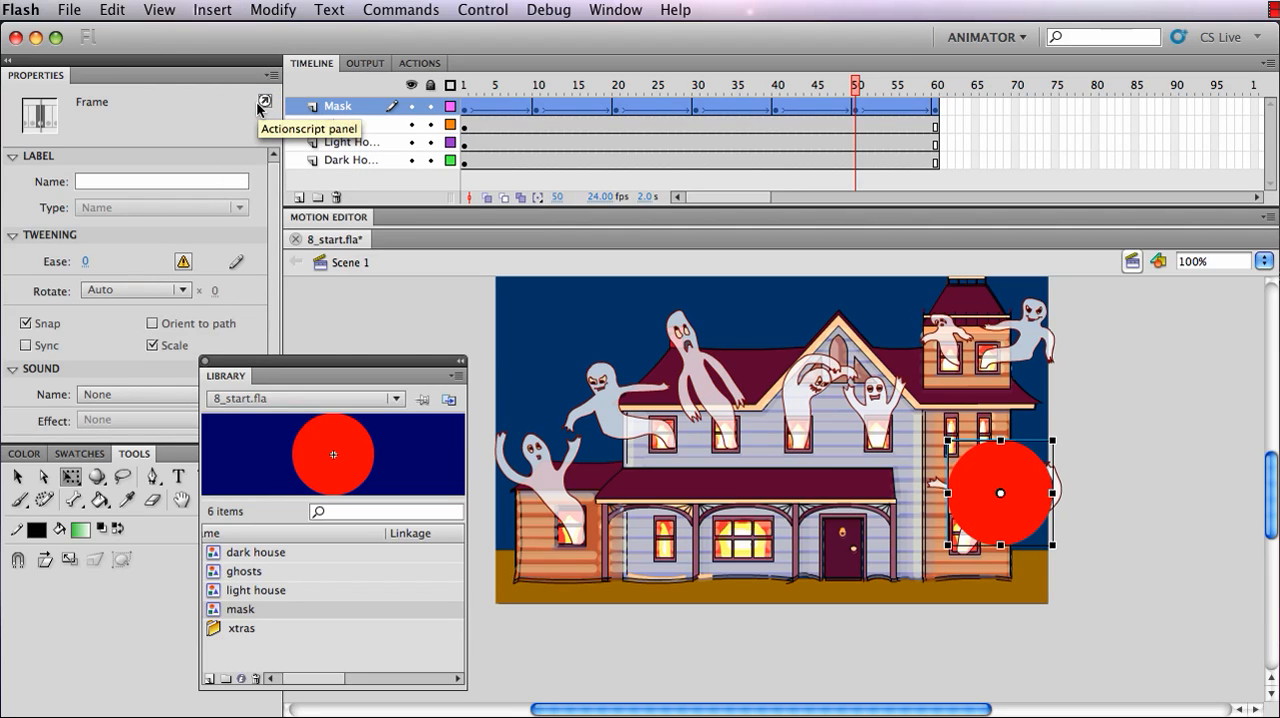
# Display only the Dark House layer as outlines, keep the other layers solid, and play the timeline from frame 1
pyautogui.click(450, 85)
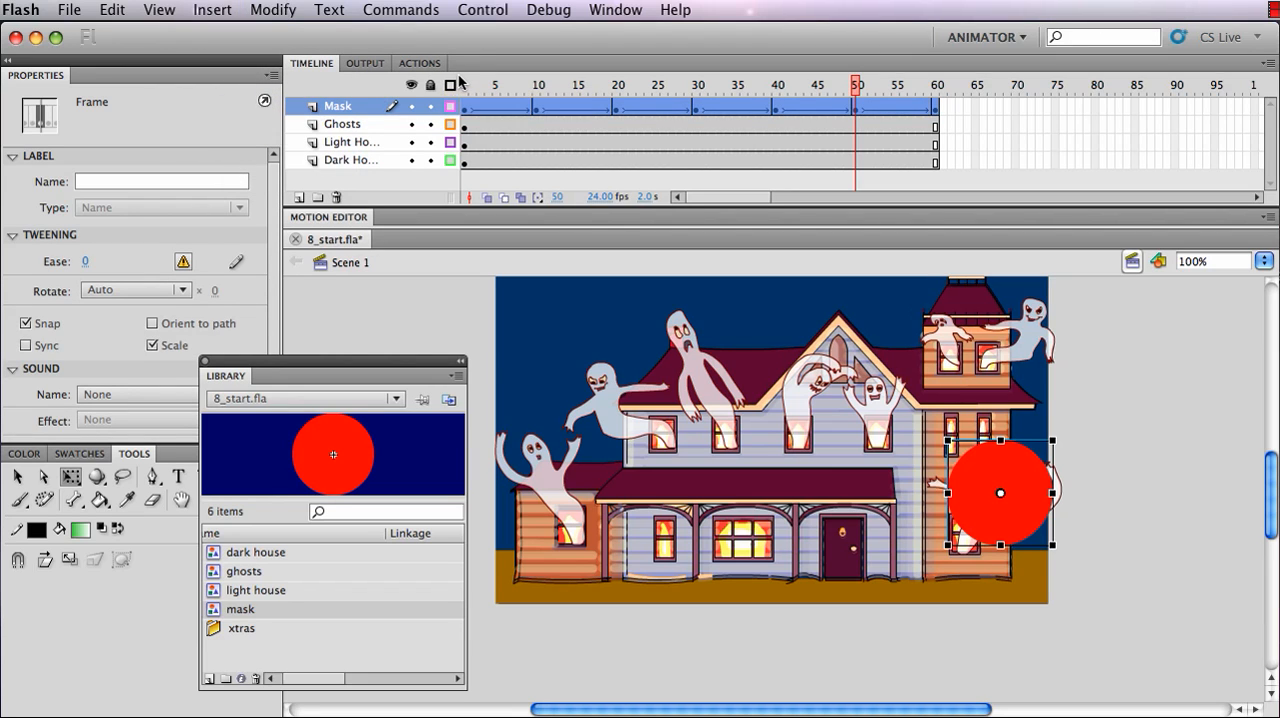
pyautogui.click(463, 84)
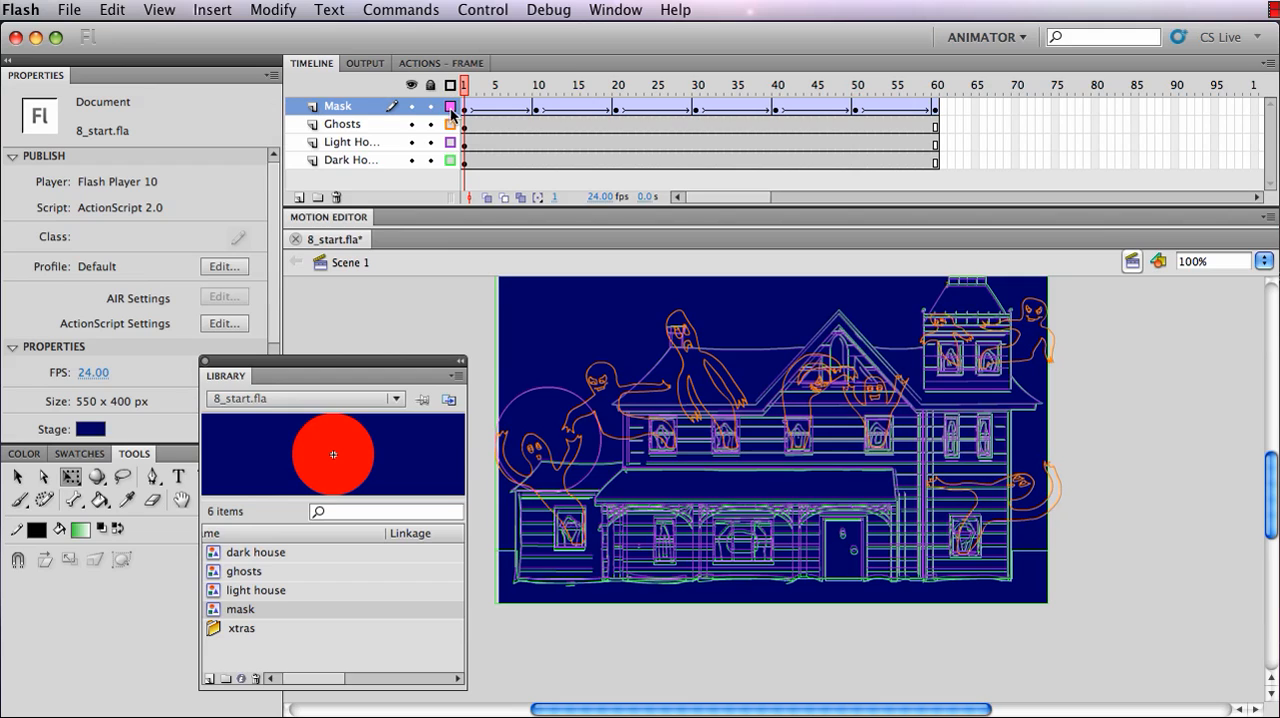
pyautogui.click(450, 124)
pyautogui.click(450, 142)
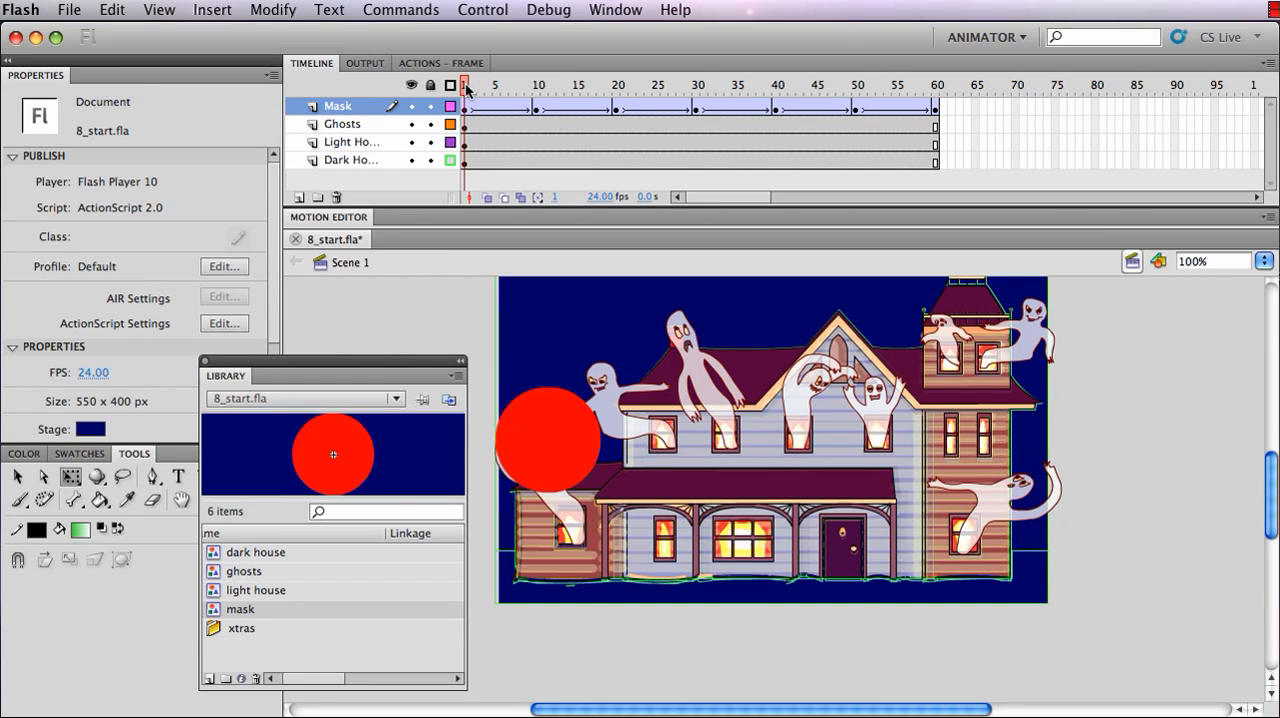
pyautogui.press('Return')
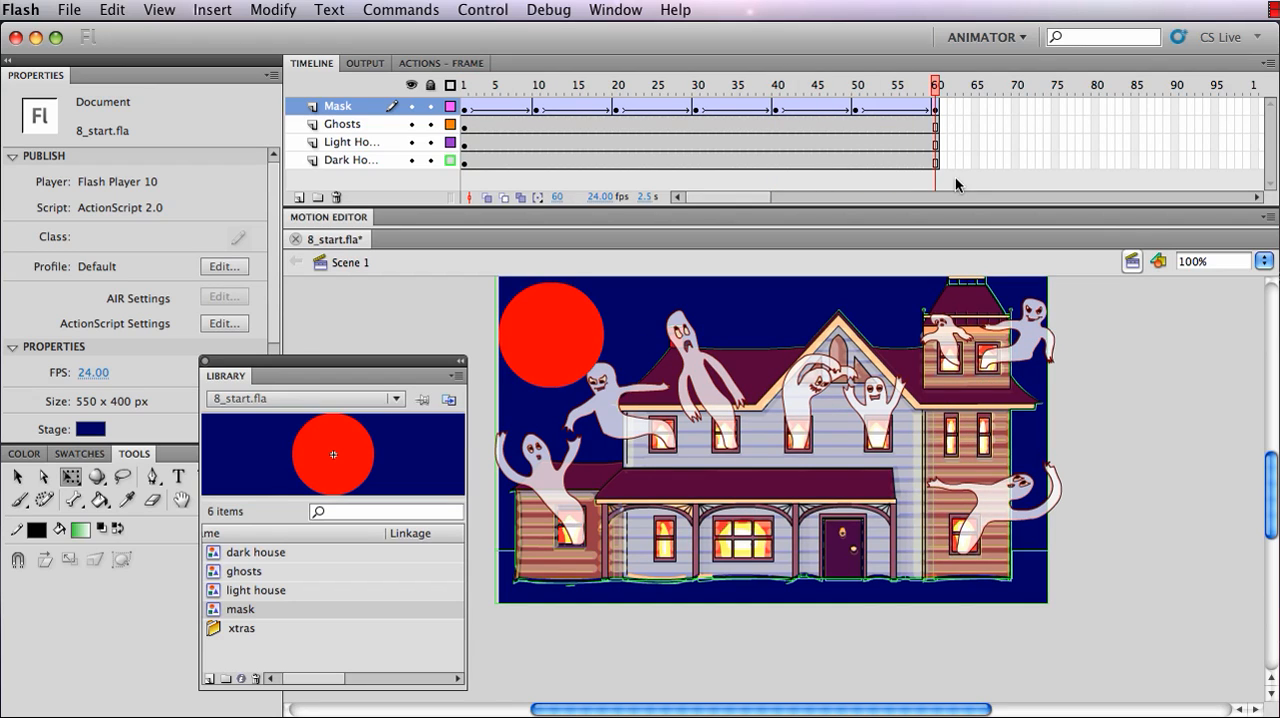
# At frame 60 of the Mask layer, move the circle down to about X 50, Y 242 over the far-left ghost and scrub back to frame 15
pyautogui.moveTo(970, 181); pyautogui.dragTo(940, 108)
pyautogui.click(935, 110)
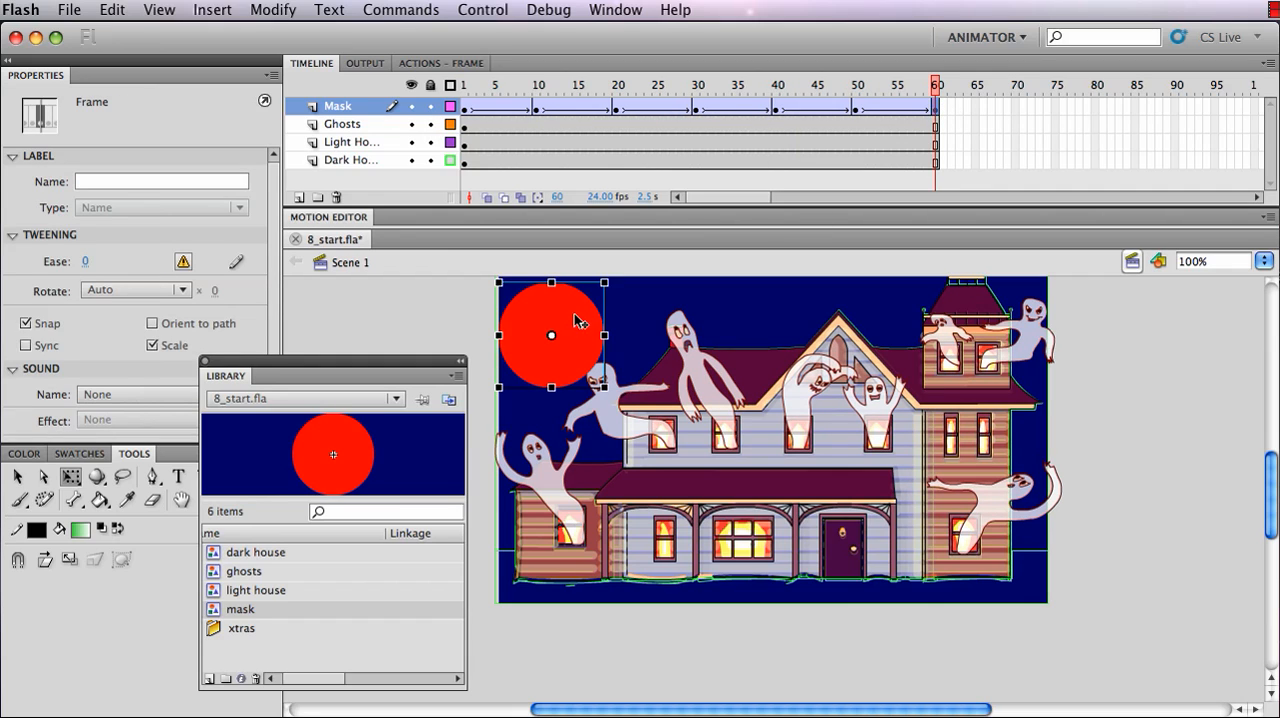
pyautogui.moveTo(581, 321); pyautogui.dragTo(573, 434)
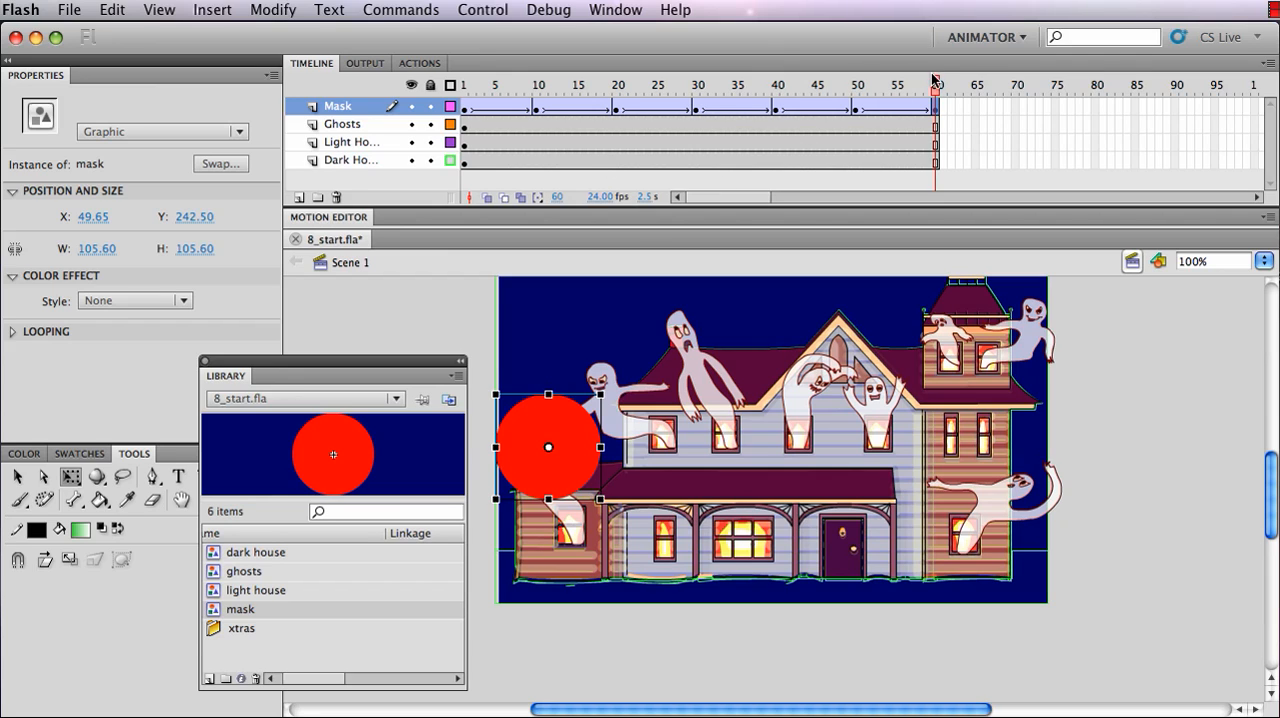
pyautogui.moveTo(935, 84); pyautogui.dragTo(800, 86)
pyautogui.moveTo(715, 98); pyautogui.dragTo(580, 90)
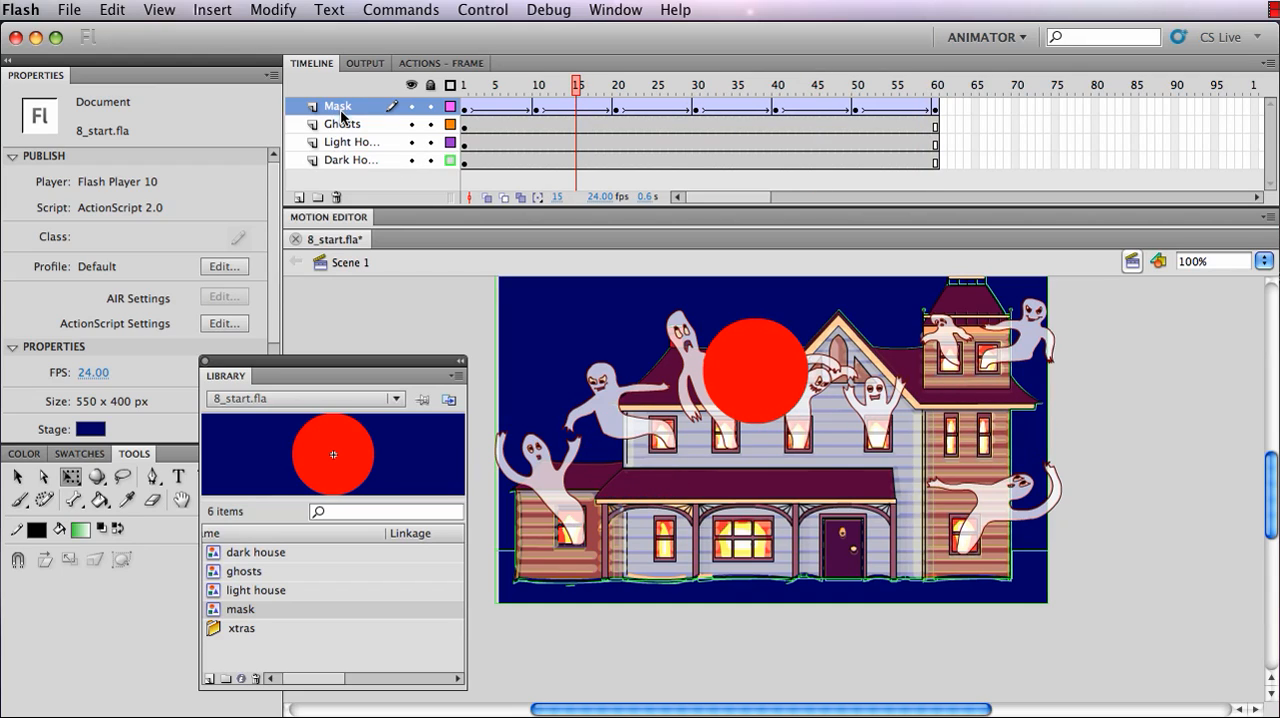
# Change the Mask layer's type from Normal to Mask in its layer properties
pyautogui.doubleClick(451, 108)
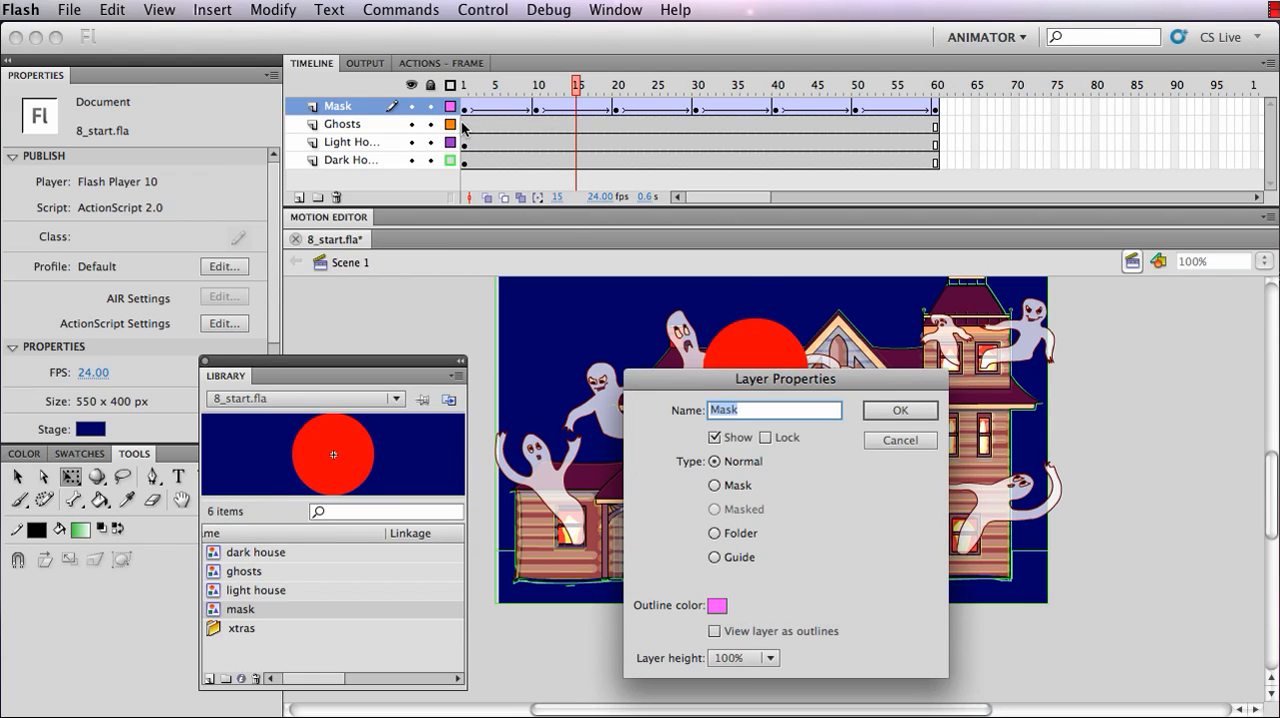
pyautogui.click(716, 486)
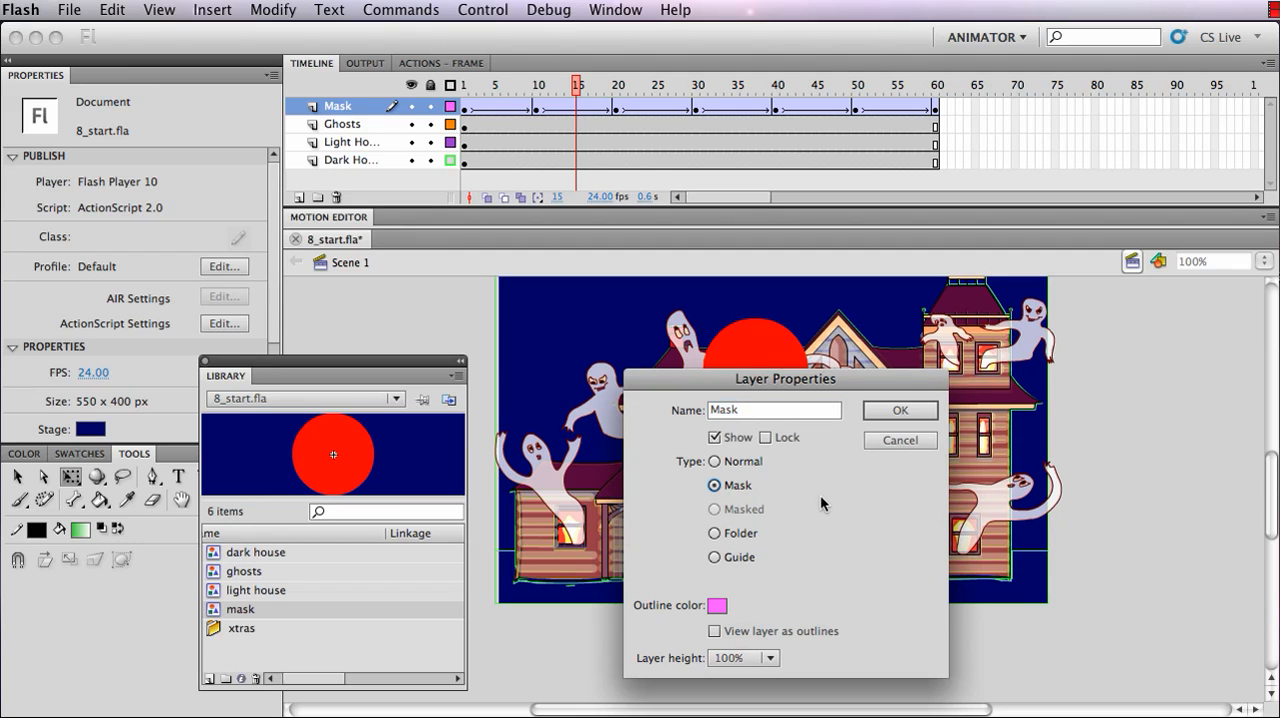
pyautogui.click(903, 411)
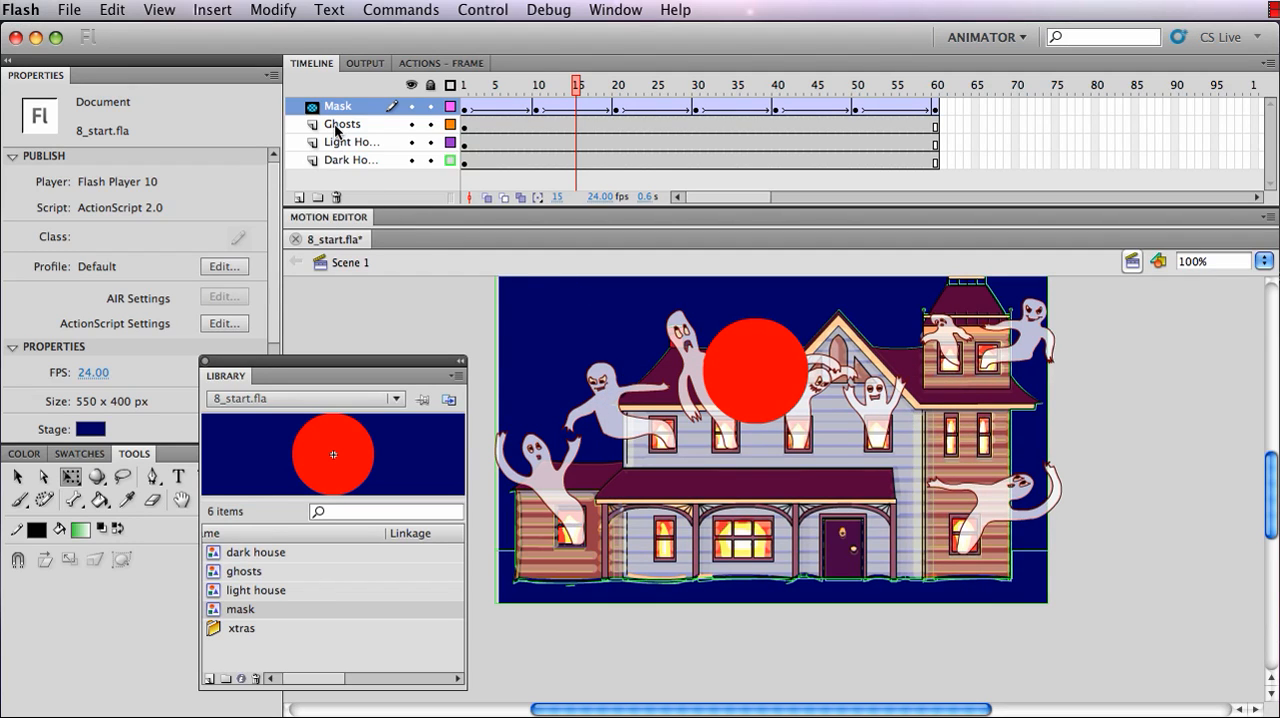
# Nest the Ghosts and Light House layers beneath the Mask layer as masked layers, leaving the Dark House layer outside
pyautogui.click(337, 128)
pyautogui.moveTo(336, 128); pyautogui.dragTo(343, 127)
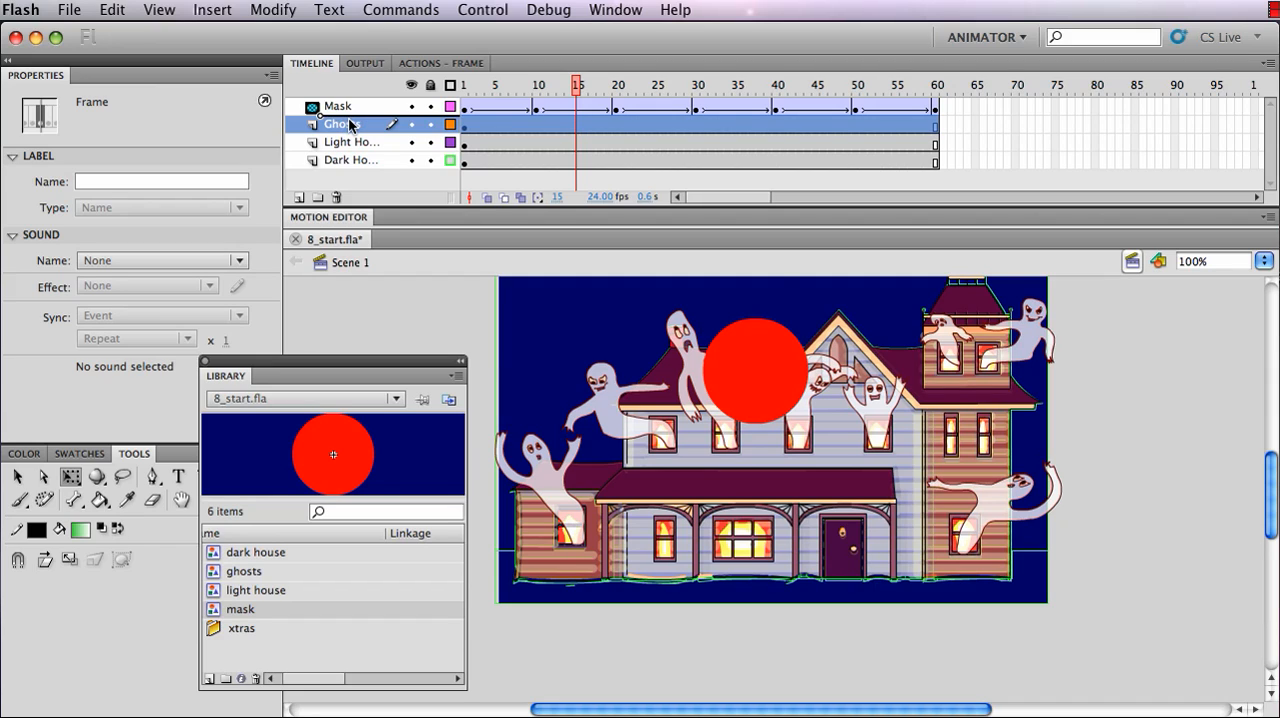
pyautogui.moveTo(350, 124); pyautogui.dragTo(352, 125)
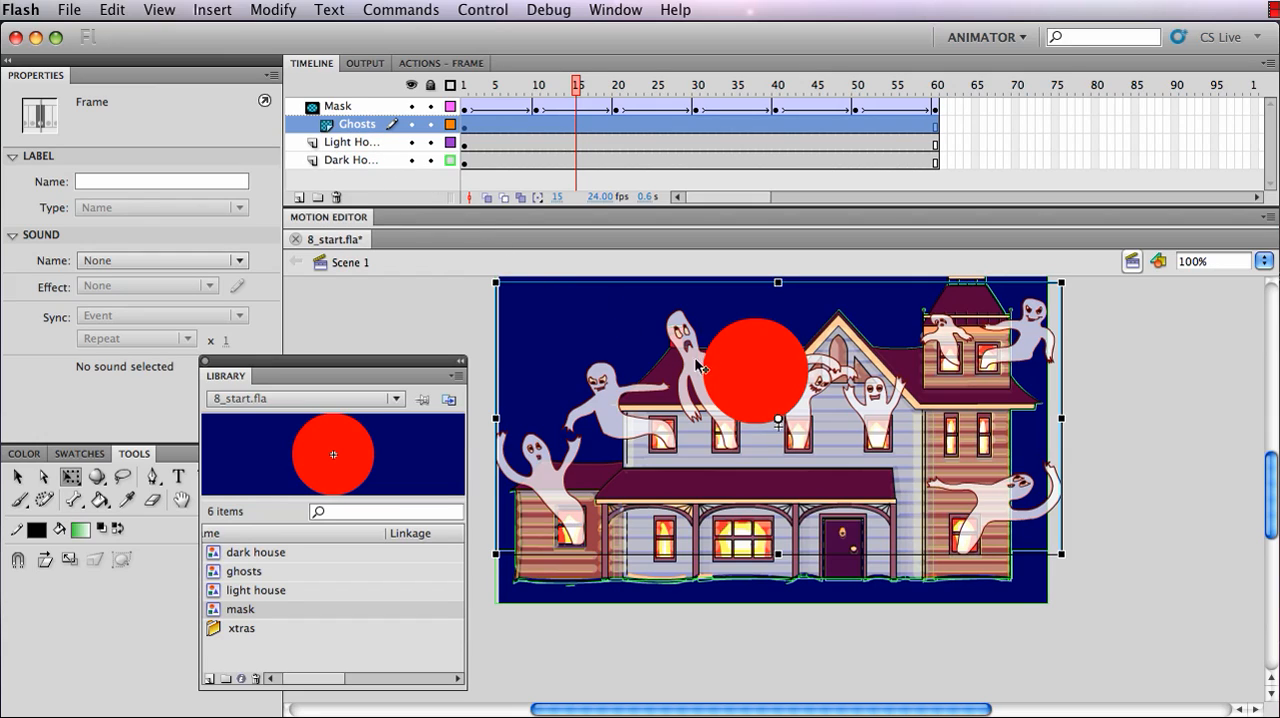
pyautogui.click(343, 150)
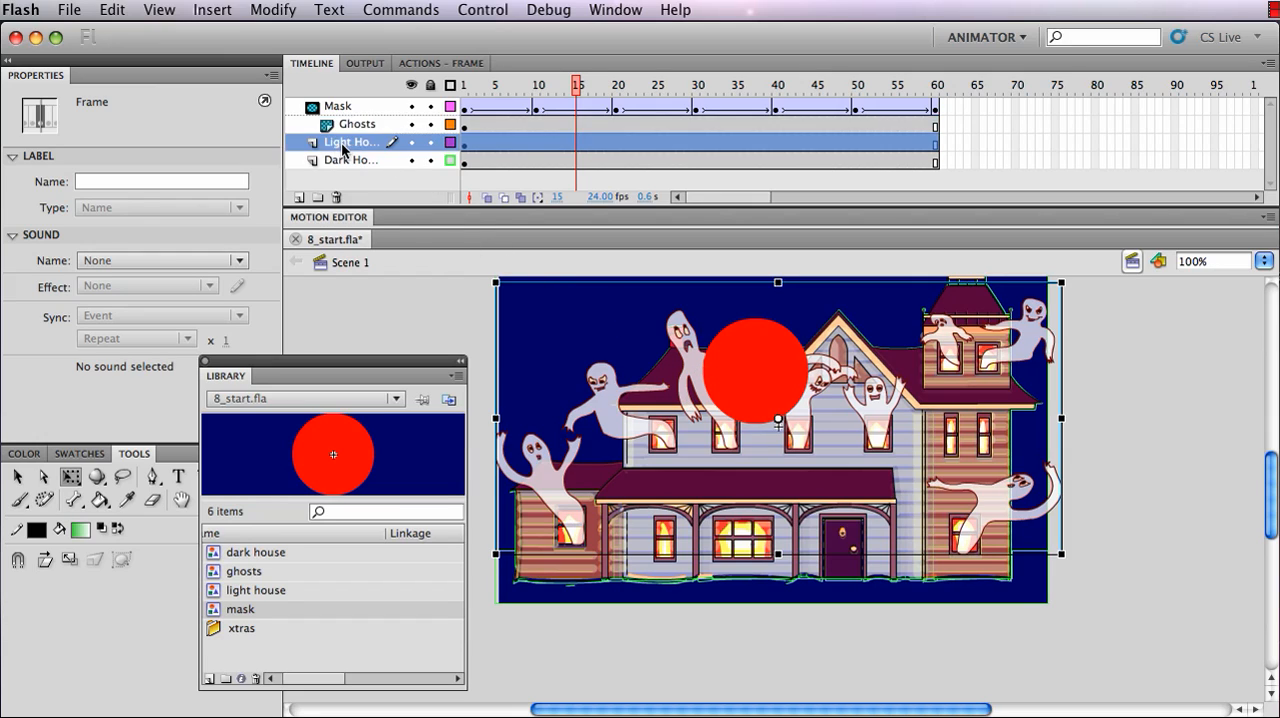
pyautogui.moveTo(343, 150); pyautogui.dragTo(380, 148)
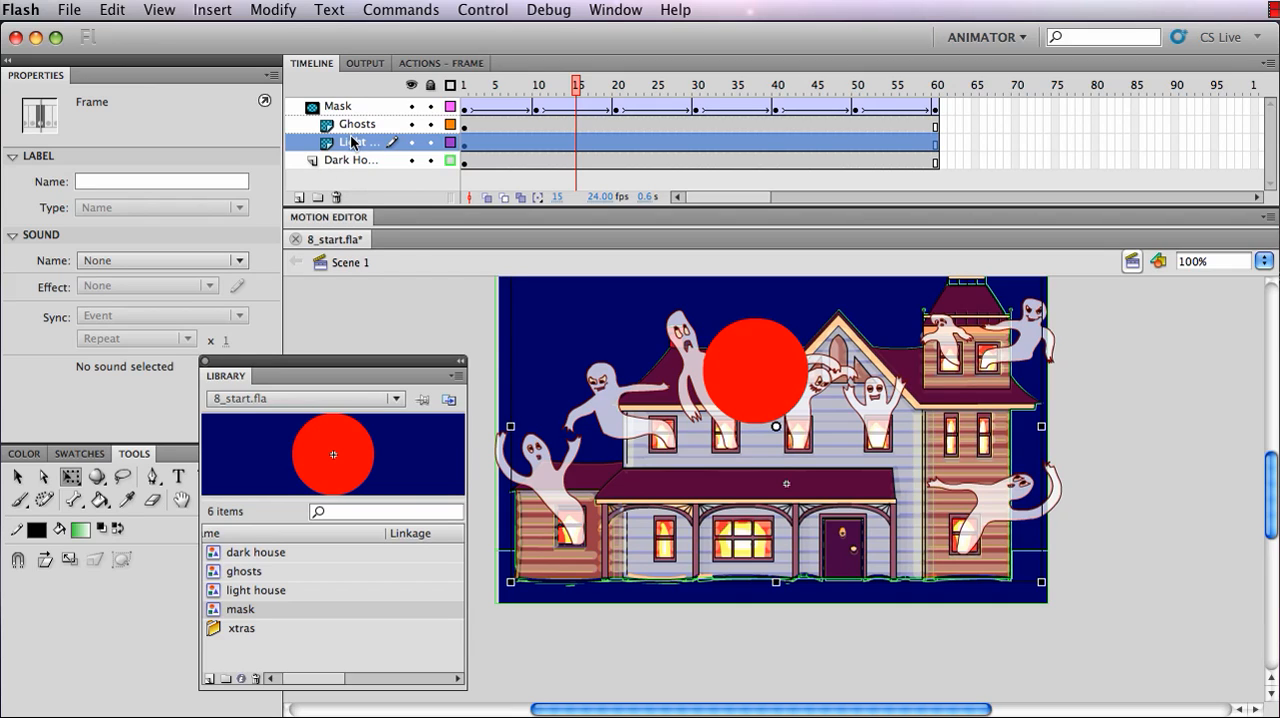
# Test the movie to preview the masked haunted house animation
pyautogui.click(478, 12)
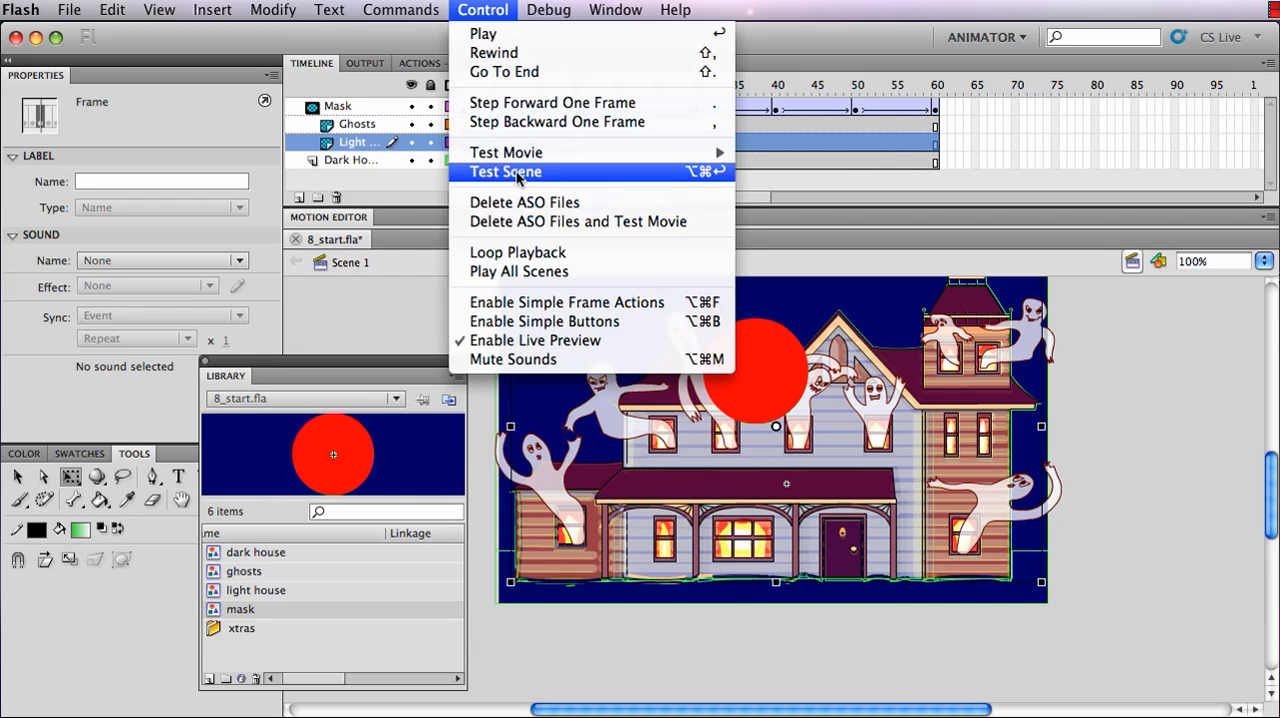
pyautogui.moveTo(515, 158)
pyautogui.click(770, 152)
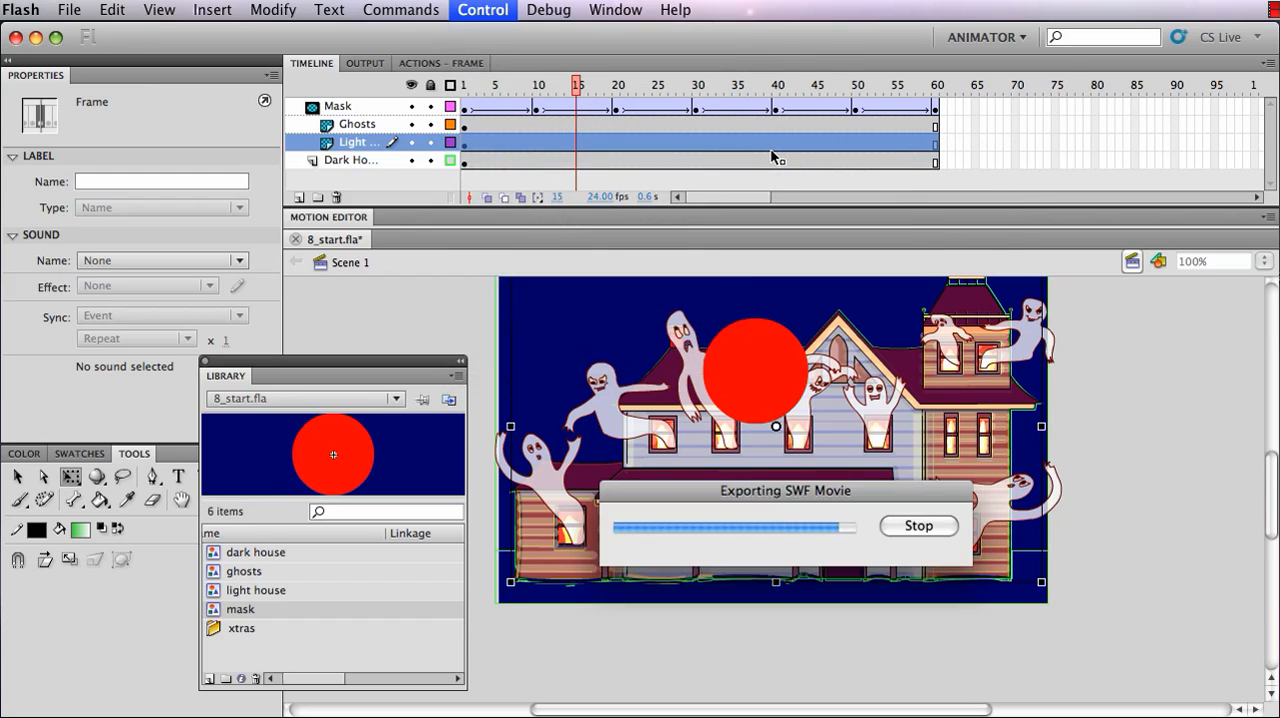